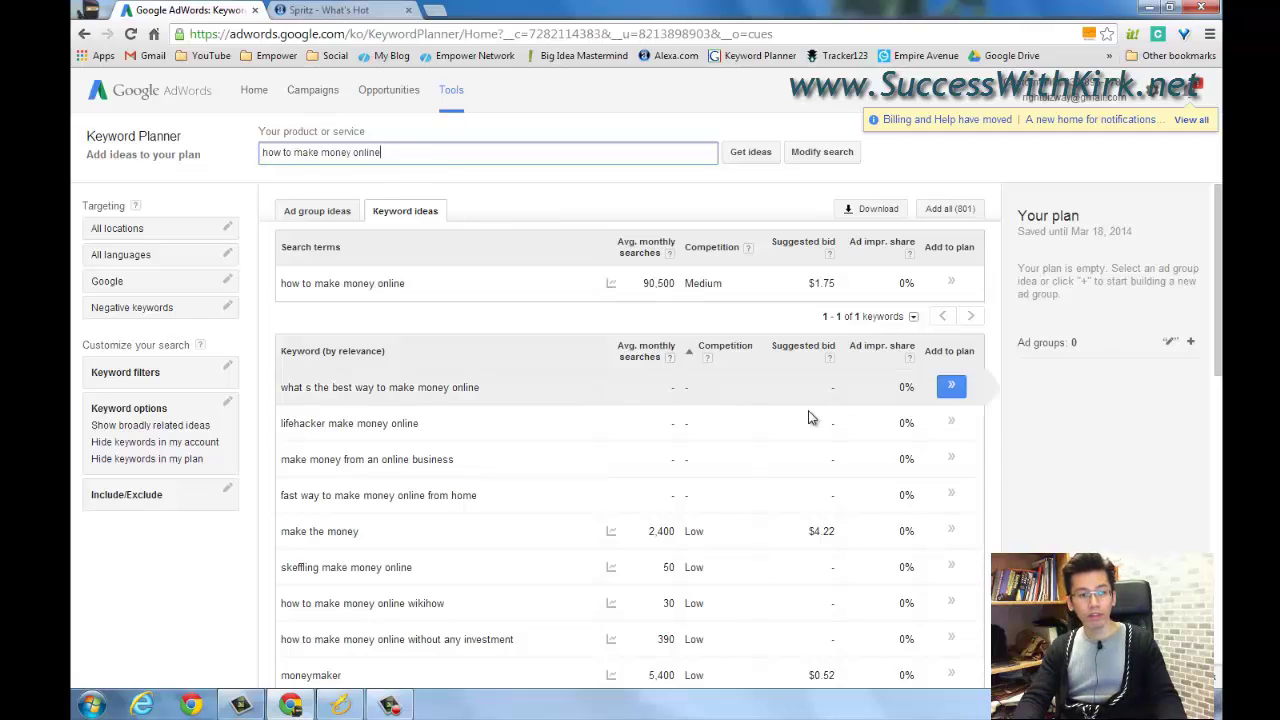
- Review the low-competition keyword ideas and view the monthly search trend for "how to make money online wikihow"
{"action": "scroll", "coordinate": [491, 546], "scroll_direction": "down", "scroll_amount": 2}
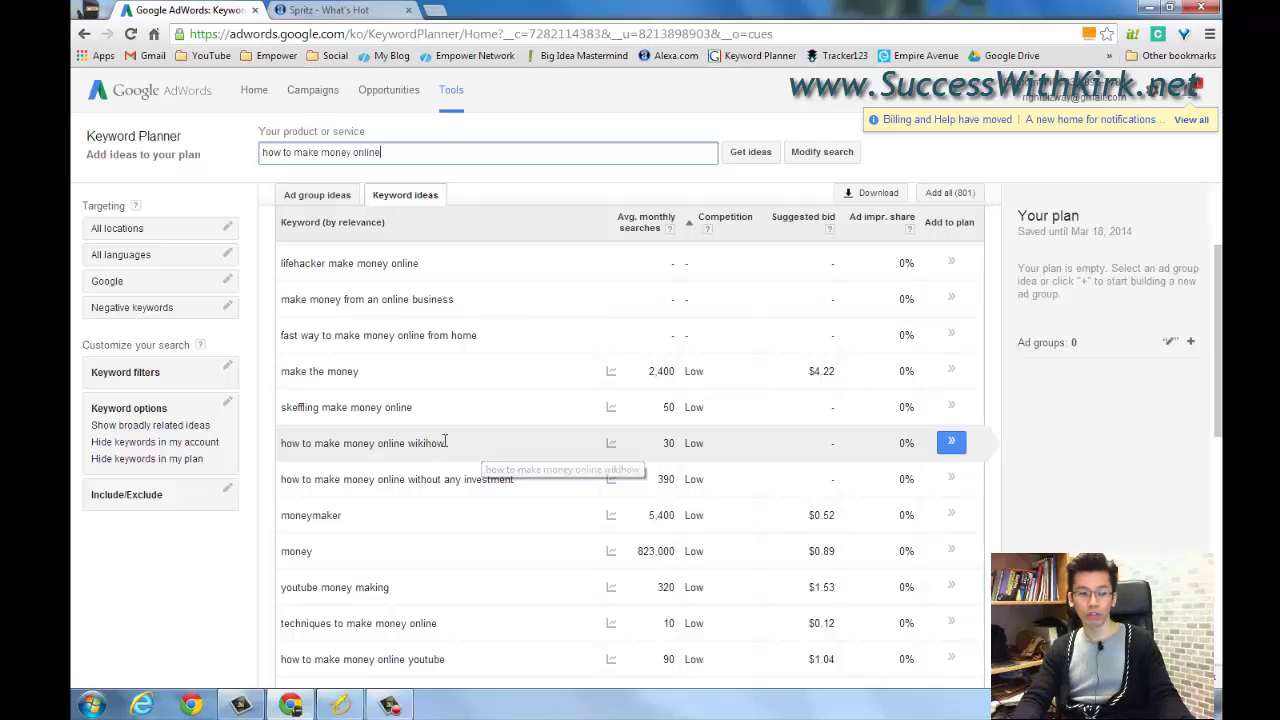
{"action": "mouse_move", "coordinate": [611, 443]}
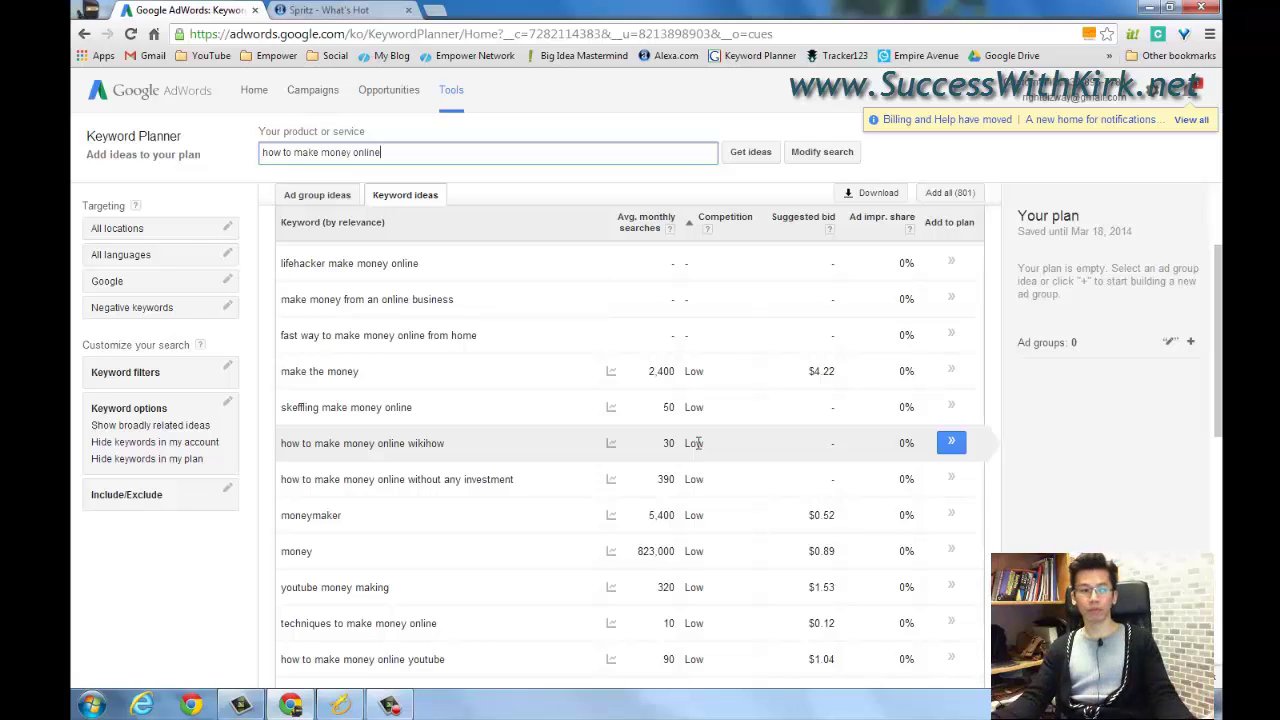
{"action": "left_click", "coordinate": [345, 706]}
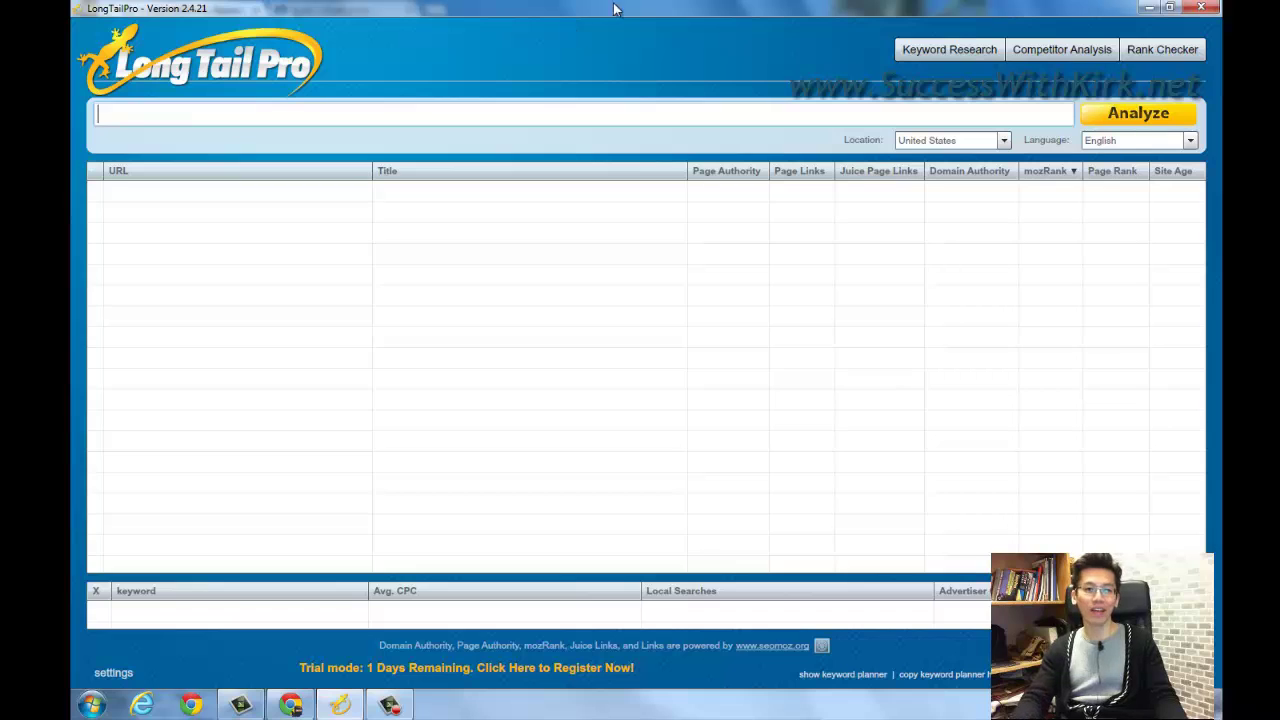
{"action": "left_click", "coordinate": [1148, 8]}
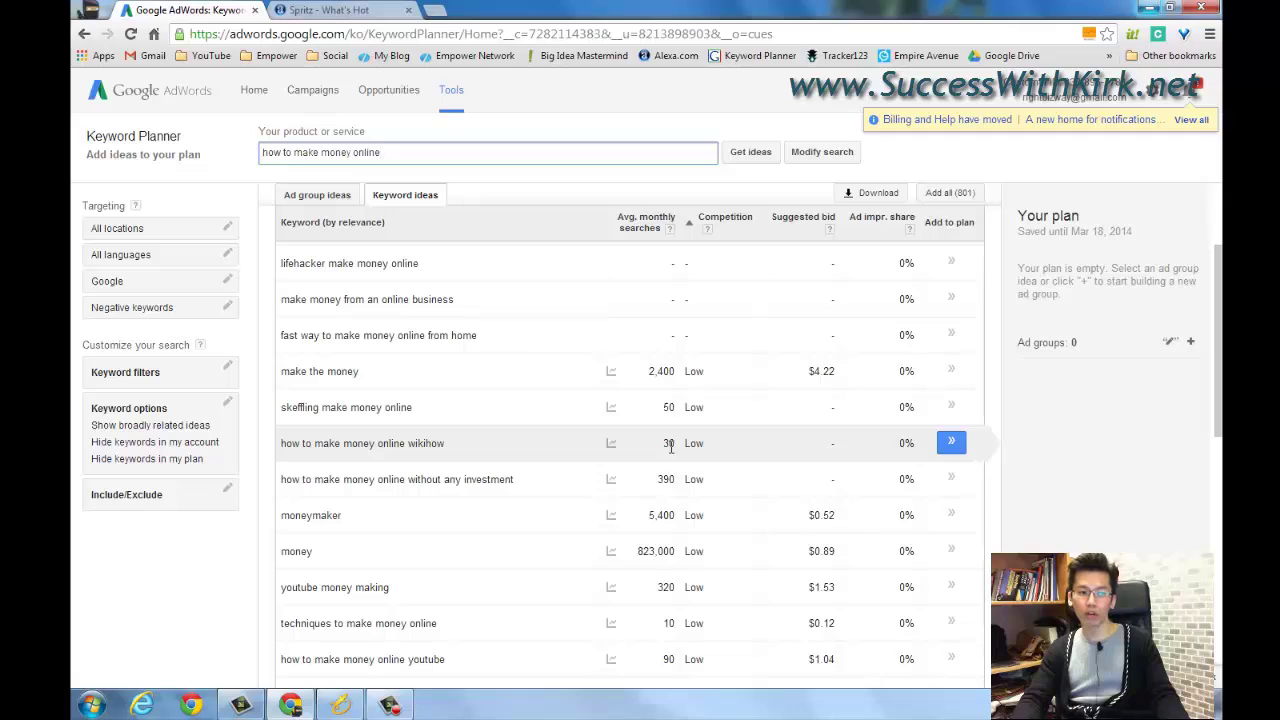
{"action": "mouse_move", "coordinate": [612, 446]}
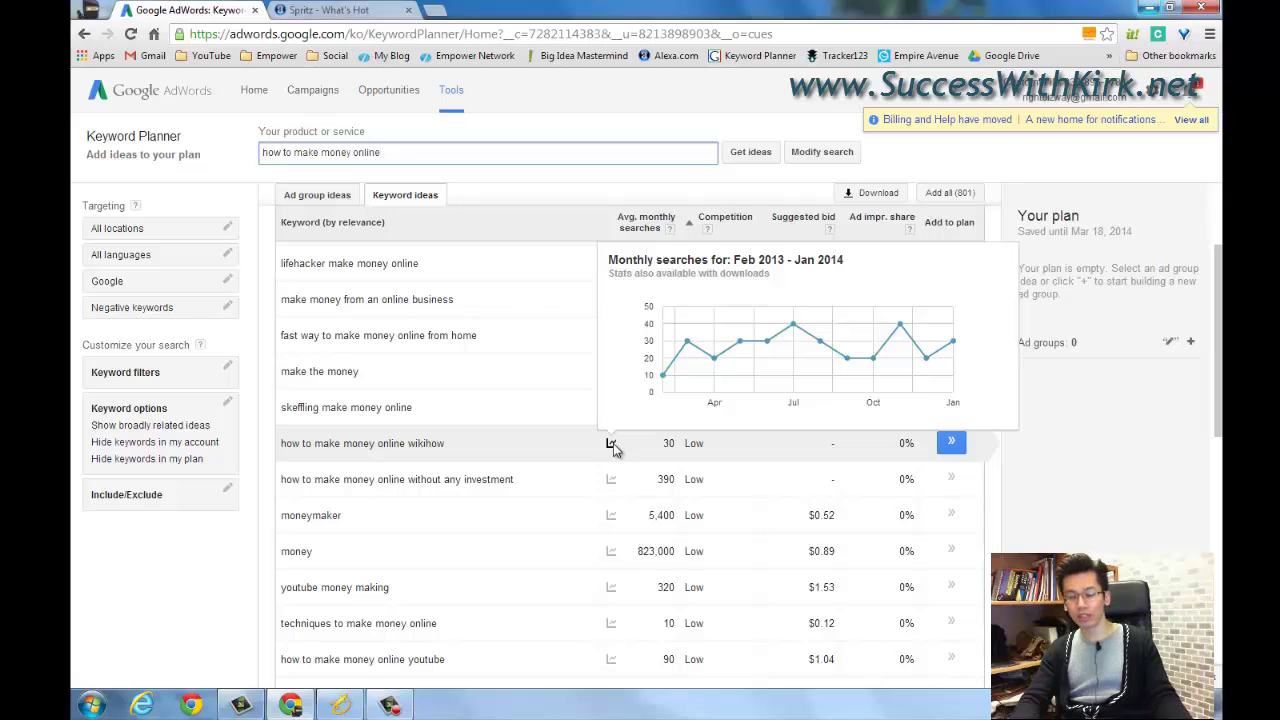
- Copy the keyword "how to make money online wikihow" into Long Tail Pro and analyze its competition for United States, English
{"action": "left_click_drag", "start_coordinate": [477, 446], "coordinate": [286, 450]}
{"action": "key", "text": "ctrl+c"}
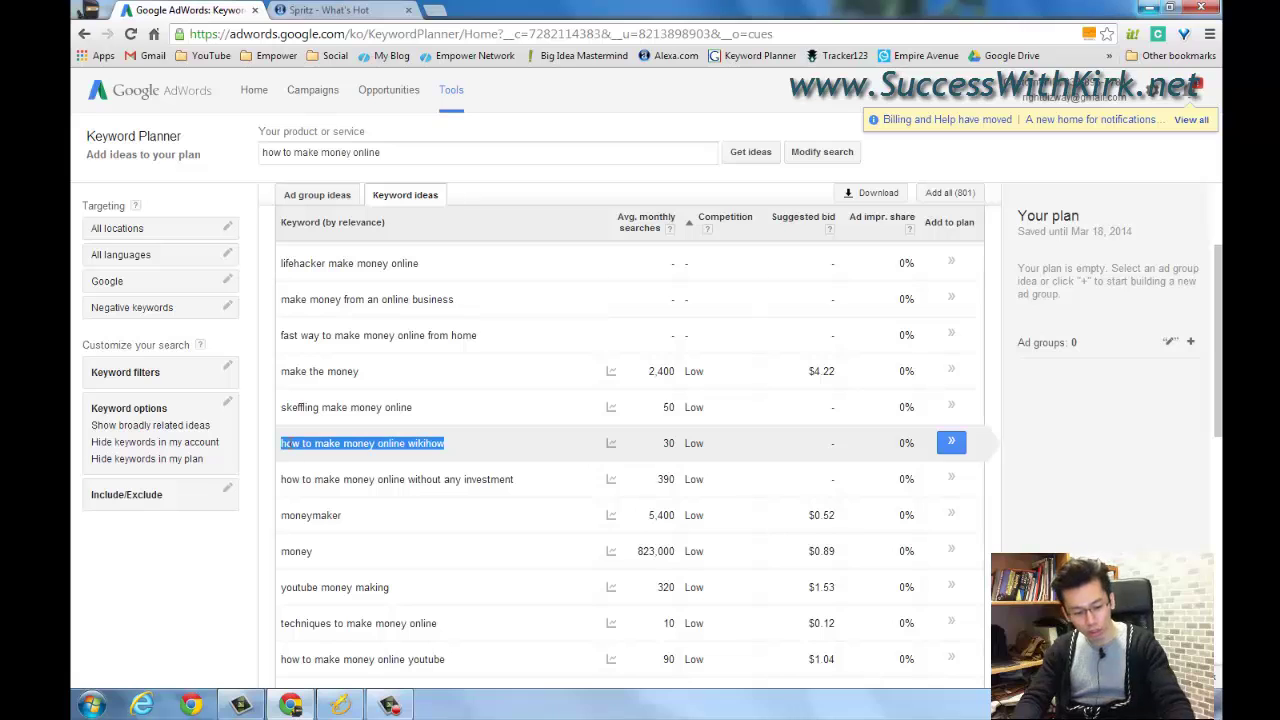
{"action": "key", "text": "alt+Tab"}
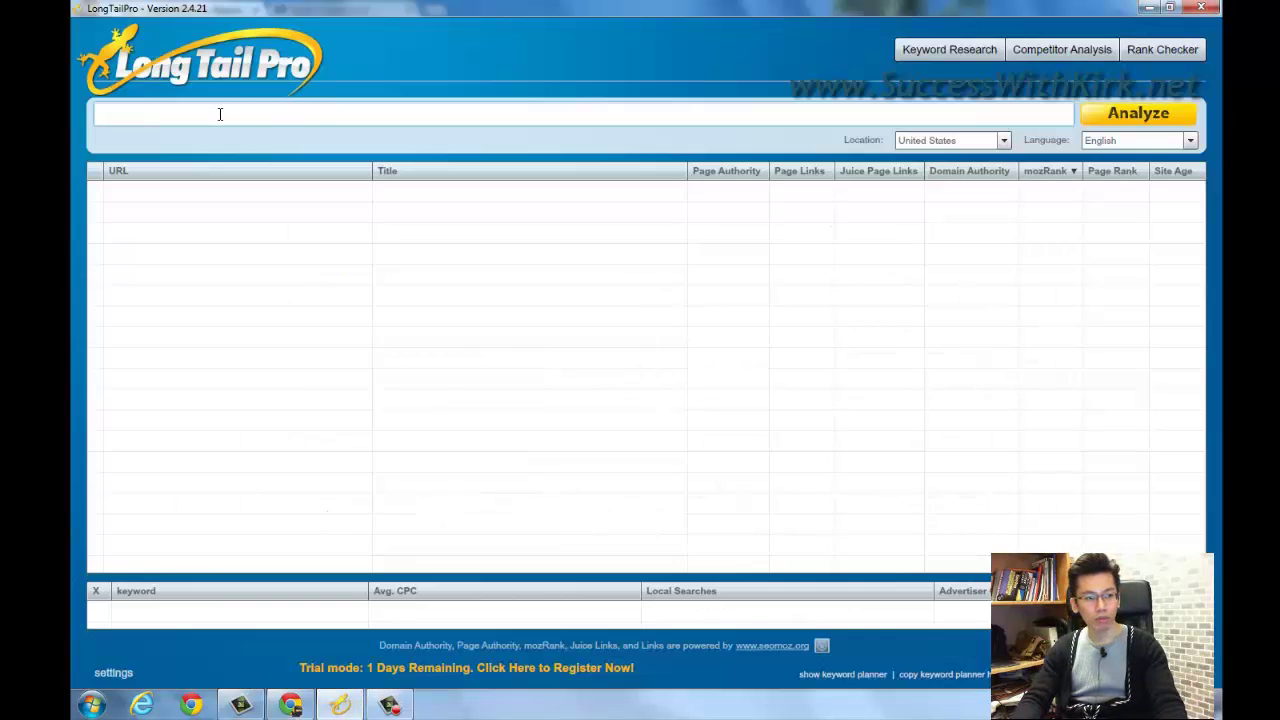
{"action": "key", "text": "ctrl+v"}
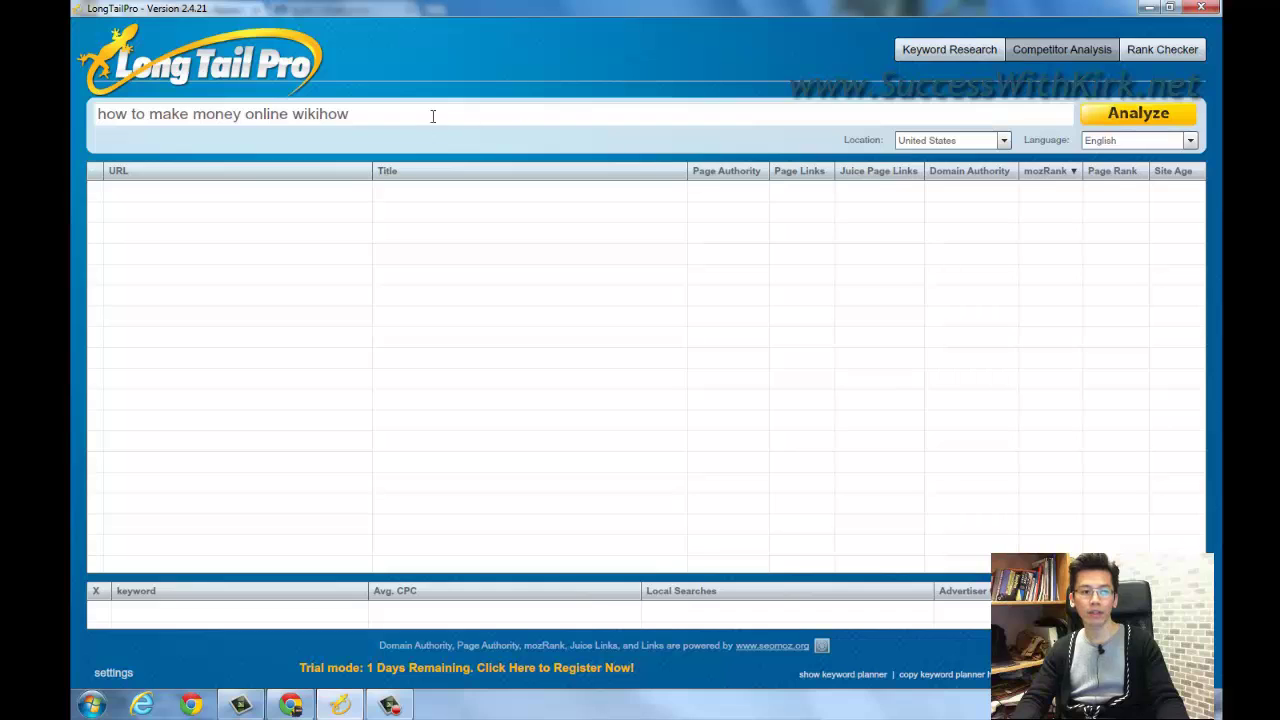
{"action": "left_click_drag", "start_coordinate": [433, 116], "coordinate": [95, 118]}
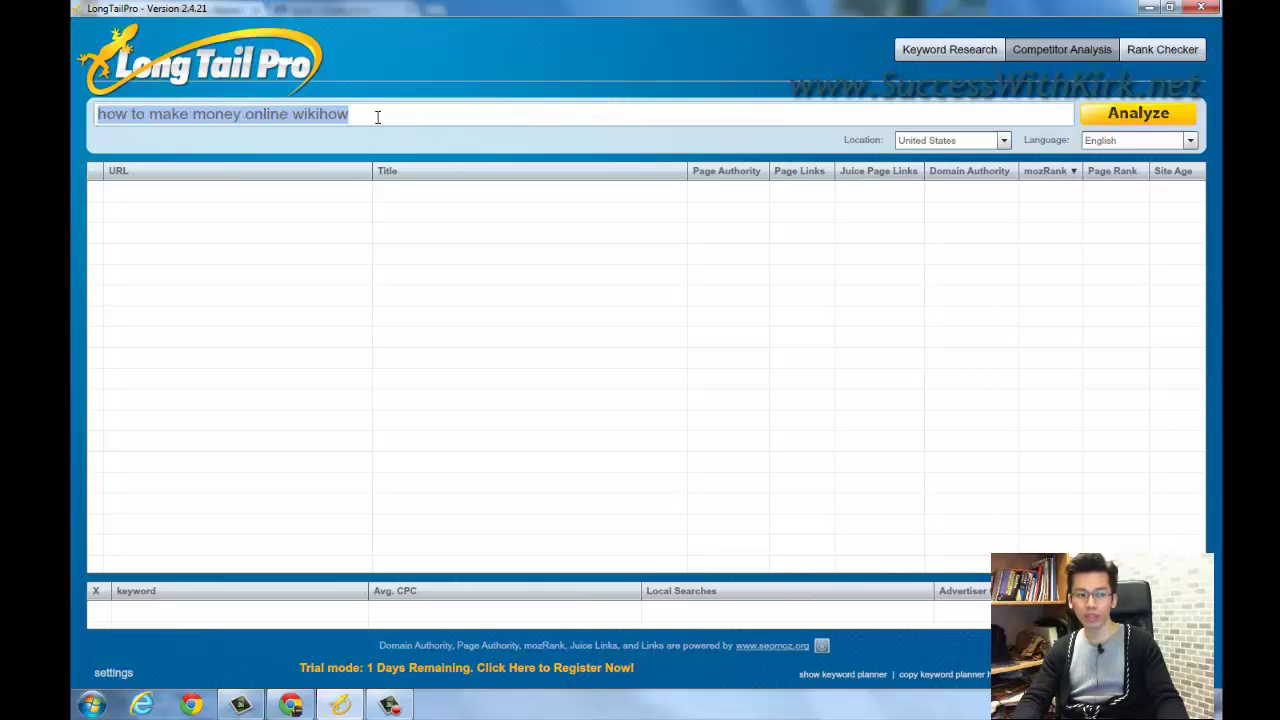
{"action": "left_click", "coordinate": [1146, 116]}
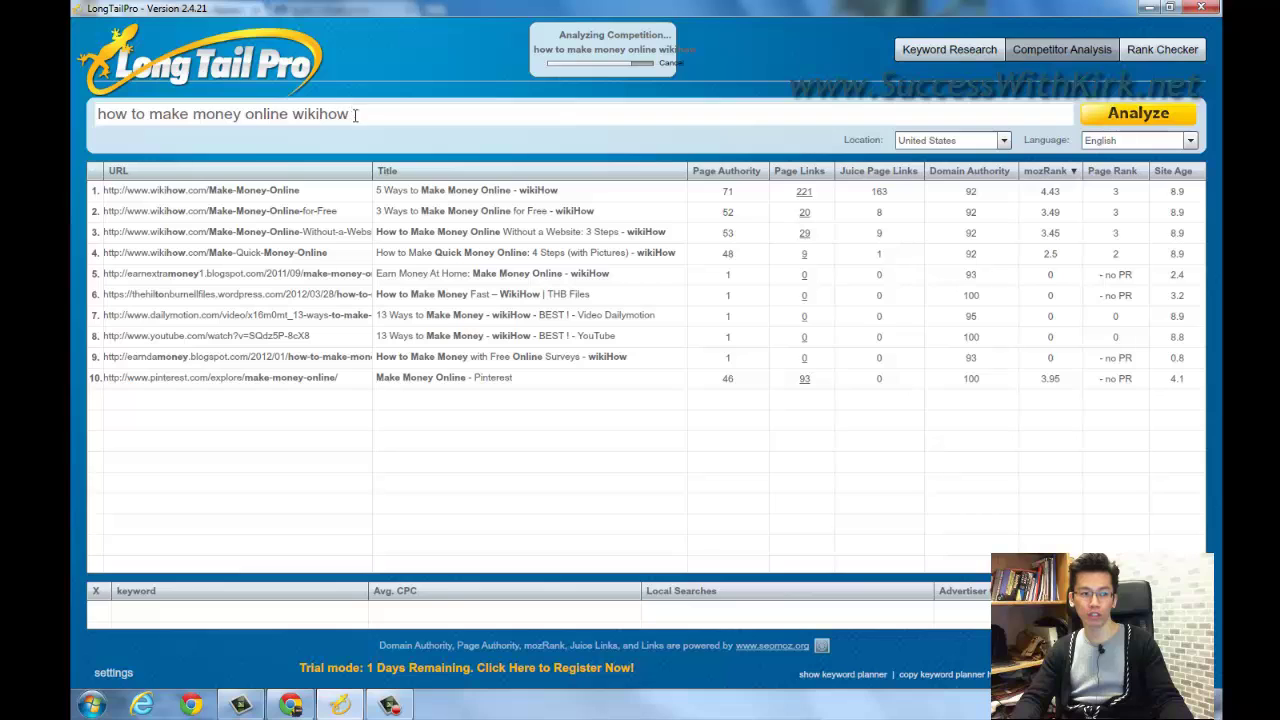
- Examine the ranking pages' page authority, links, domain authority, mozRank, page rank and site age for the wikihow keyword
{"action": "left_click_drag", "start_coordinate": [355, 114], "coordinate": [294, 114]}
{"action": "left_click", "coordinate": [472, 113]}
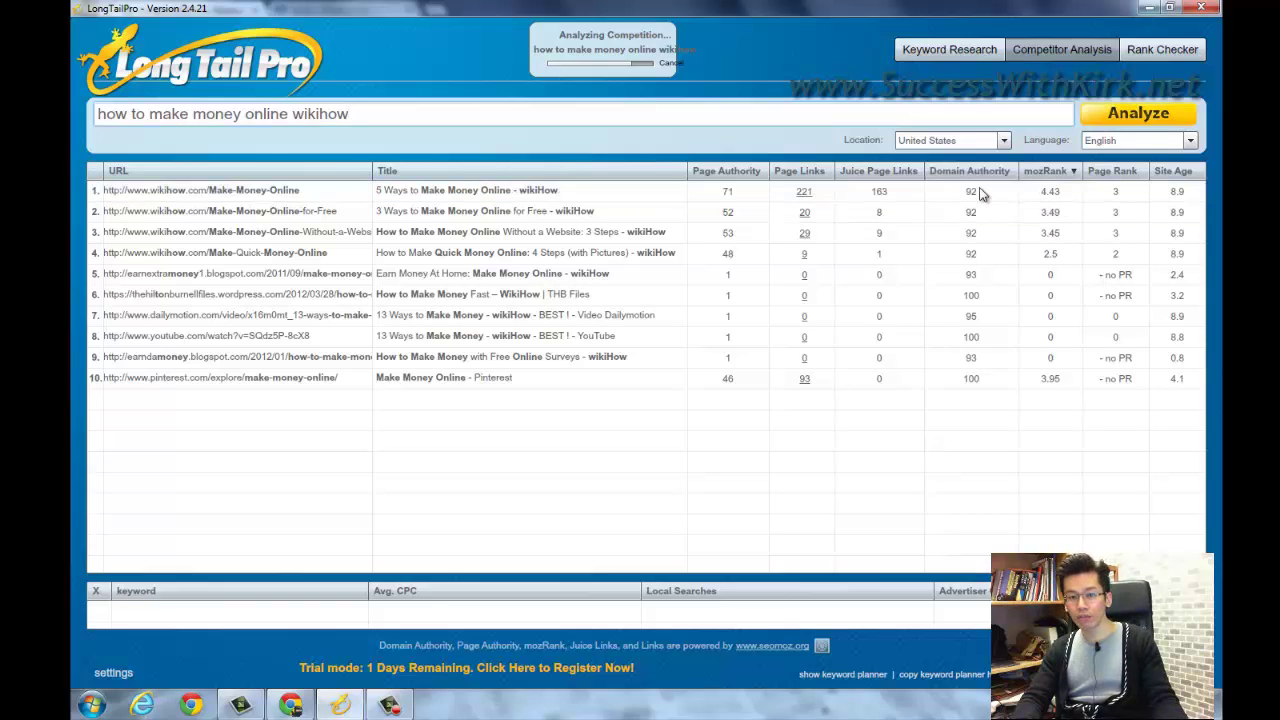
{"action": "left_click", "coordinate": [1050, 212]}
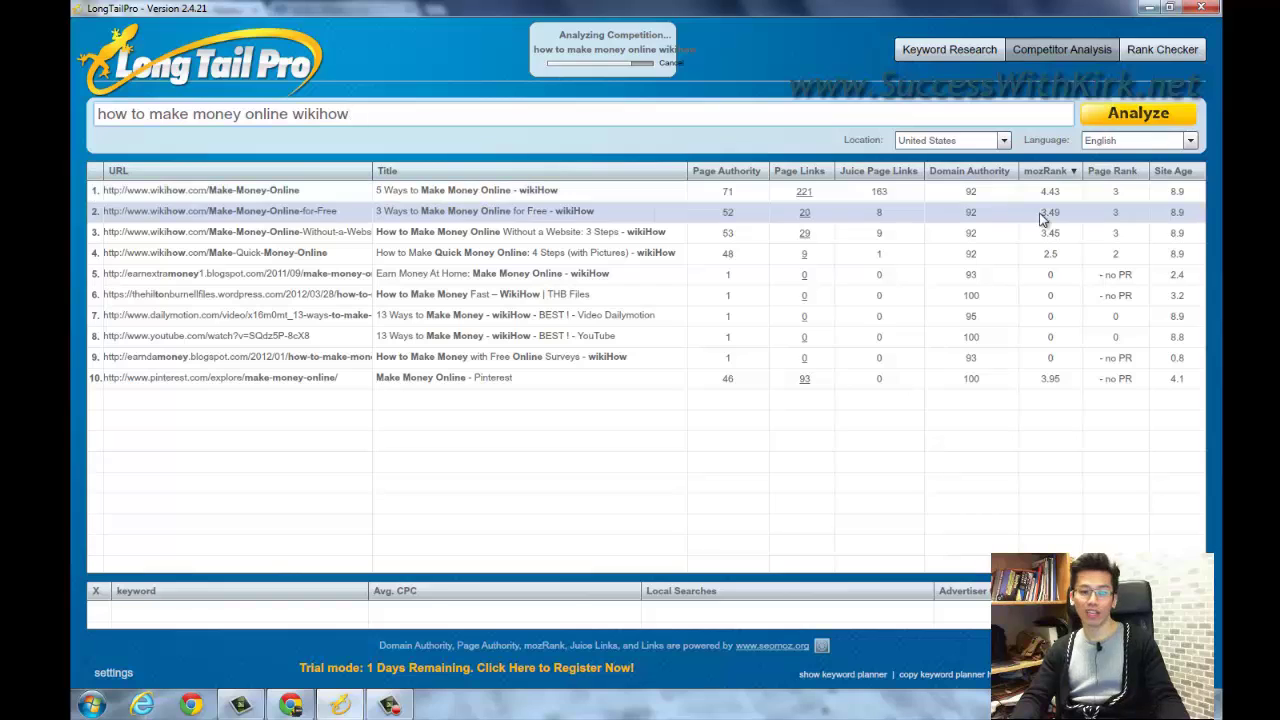
{"action": "left_click", "coordinate": [296, 191]}
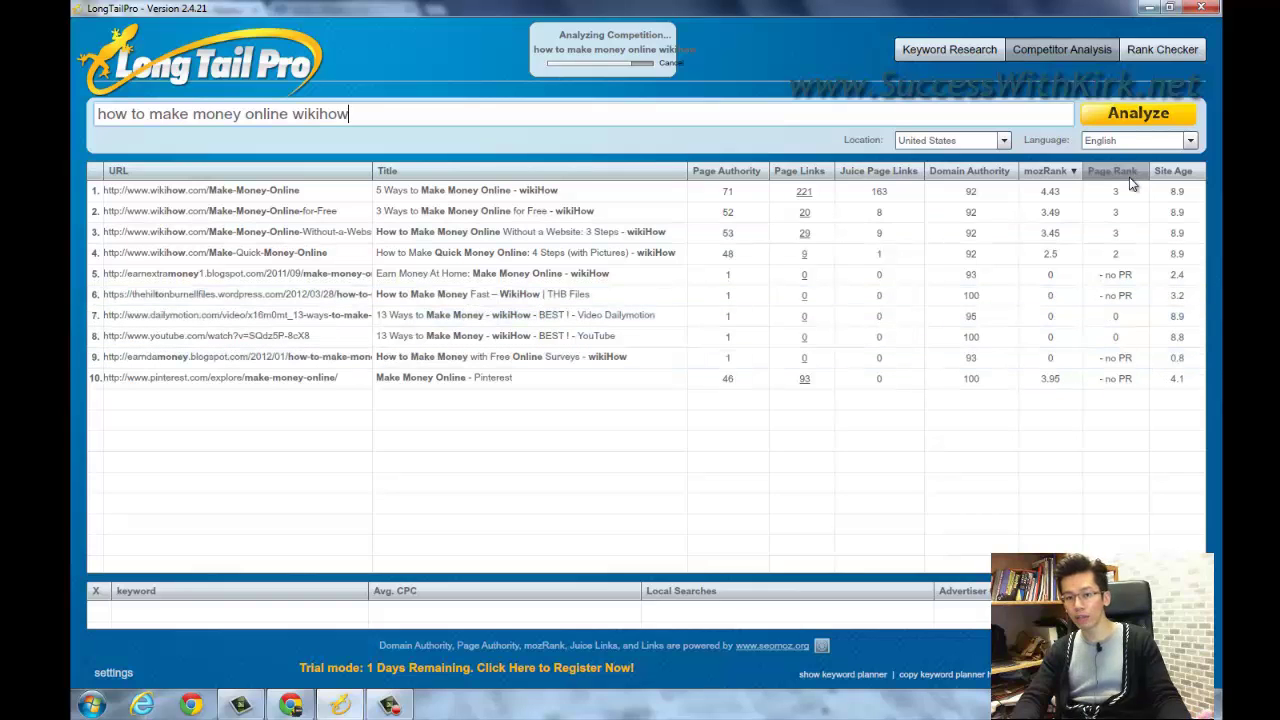
{"action": "mouse_move", "coordinate": [1123, 178]}
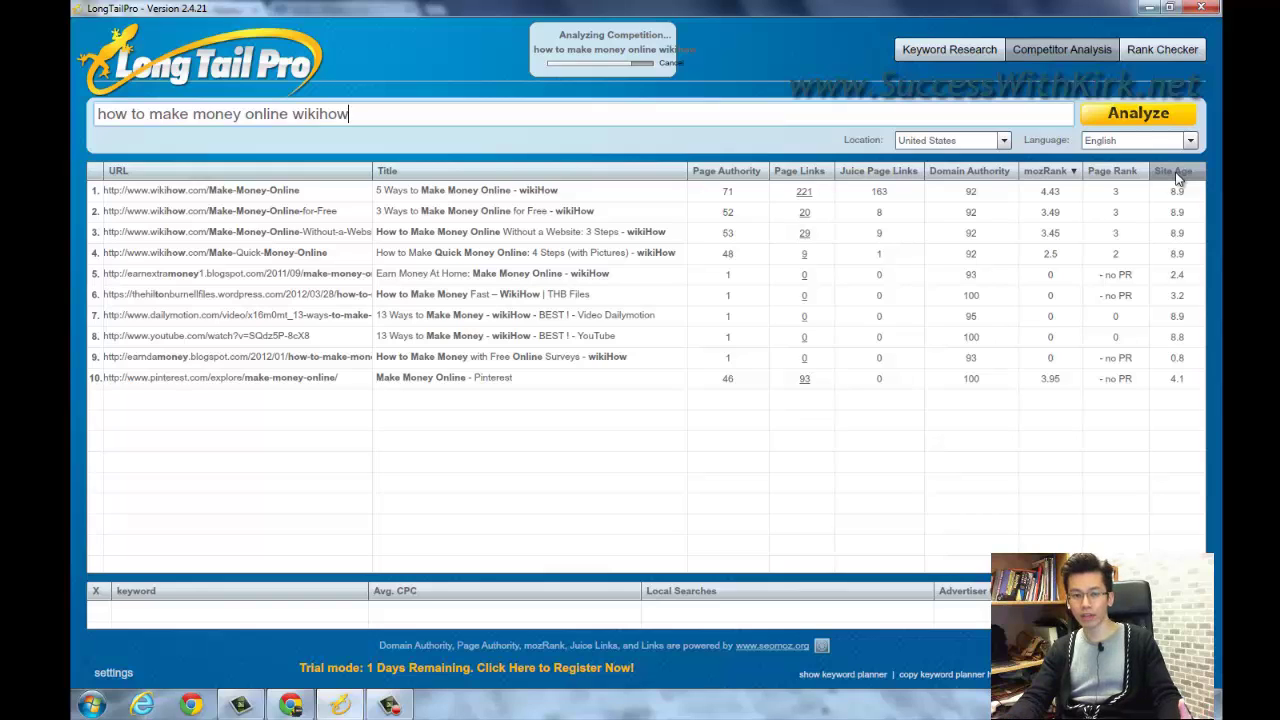
{"action": "left_click", "coordinate": [669, 63]}
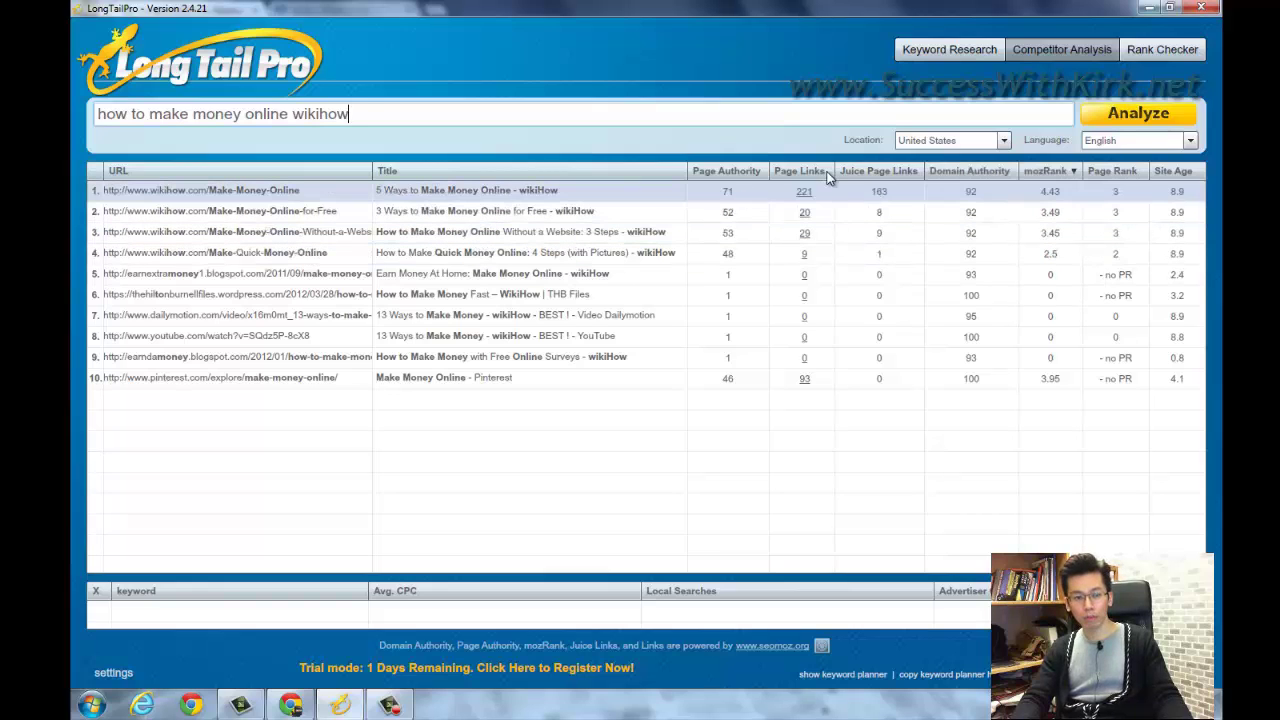
{"action": "triple_click", "coordinate": [215, 115]}
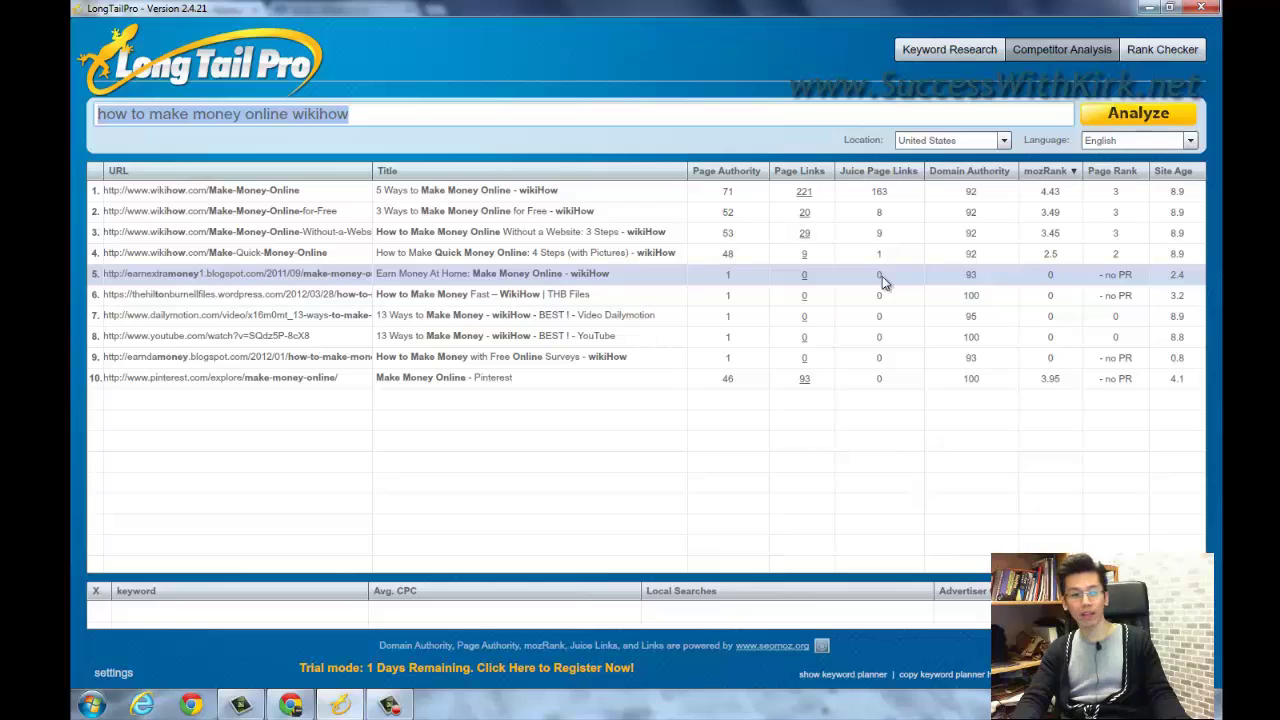
{"action": "left_click", "coordinate": [376, 117]}
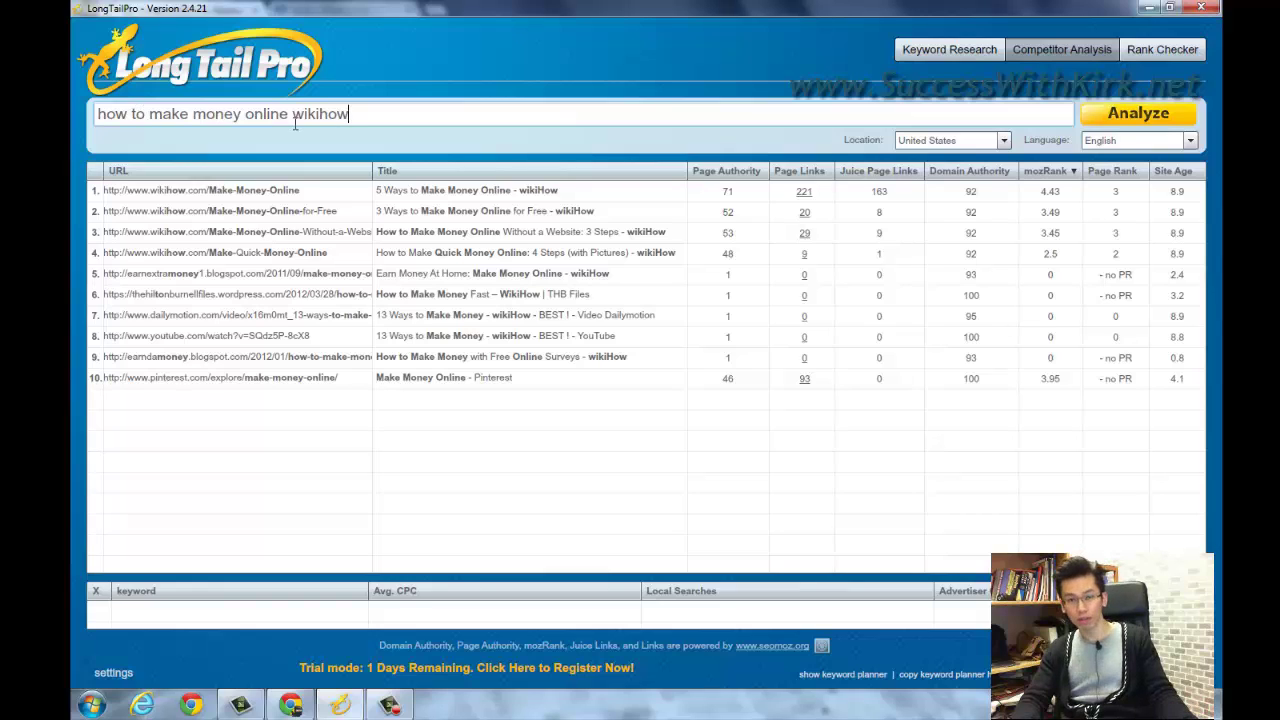
- Switch back to the browser and review the hot topics on Alexa's What's Hot page, including Spritz
{"action": "left_click", "coordinate": [1153, 8]}
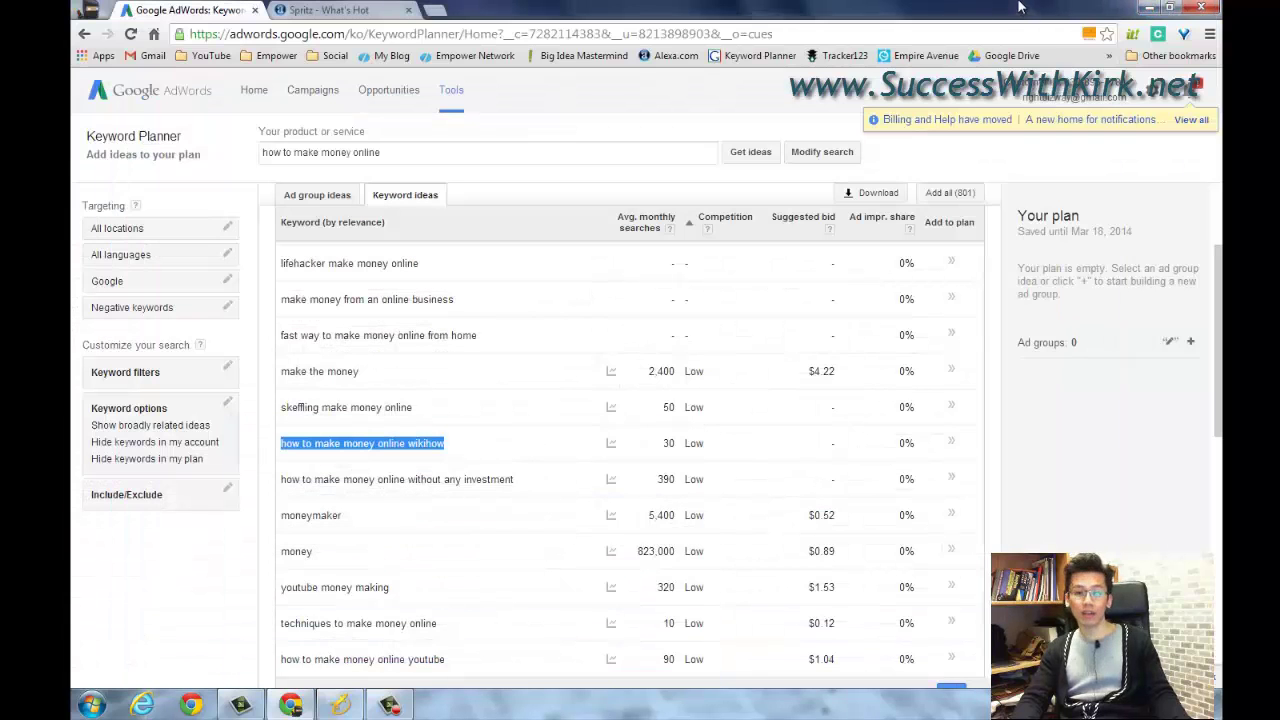
{"action": "left_click", "coordinate": [335, 9]}
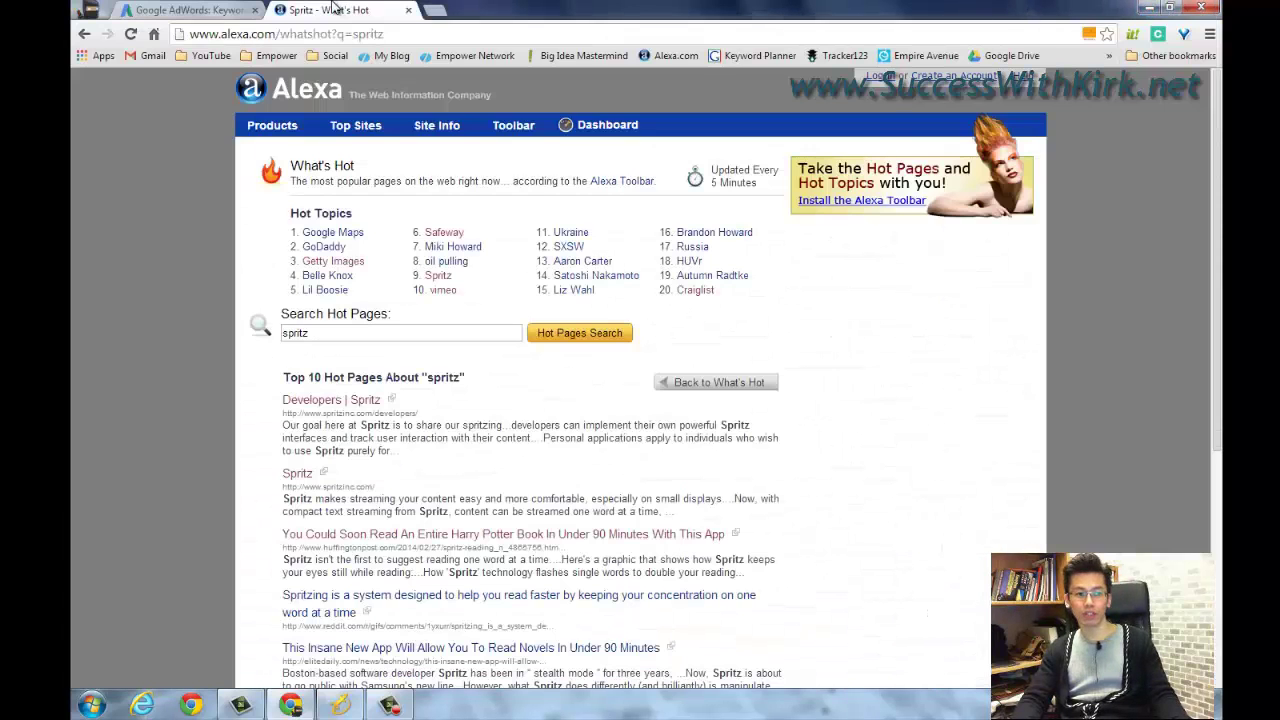
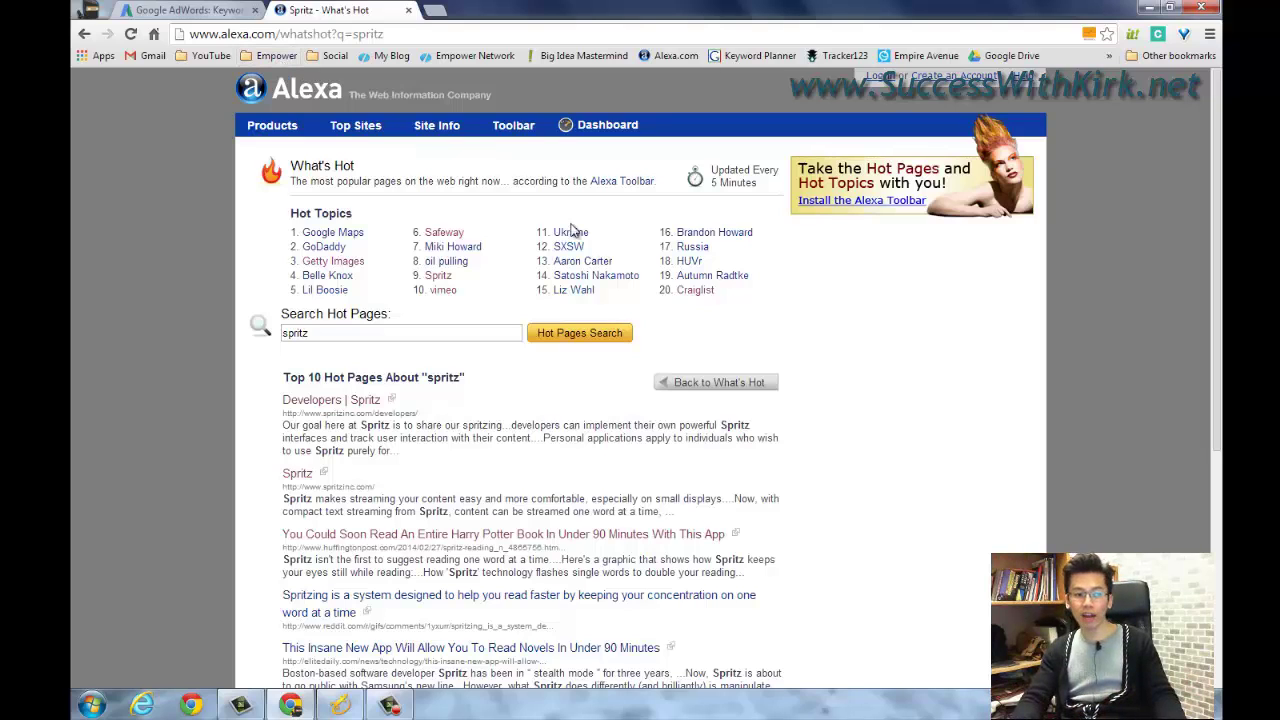
{"action": "mouse_move", "coordinate": [462, 276]}
{"action": "left_mouse_down"}
{"action": "mouse_move", "coordinate": [438, 278]}
{"action": "mouse_move", "coordinate": [448, 282]}
{"action": "left_mouse_up"}
{"action": "left_click", "coordinate": [480, 283]}
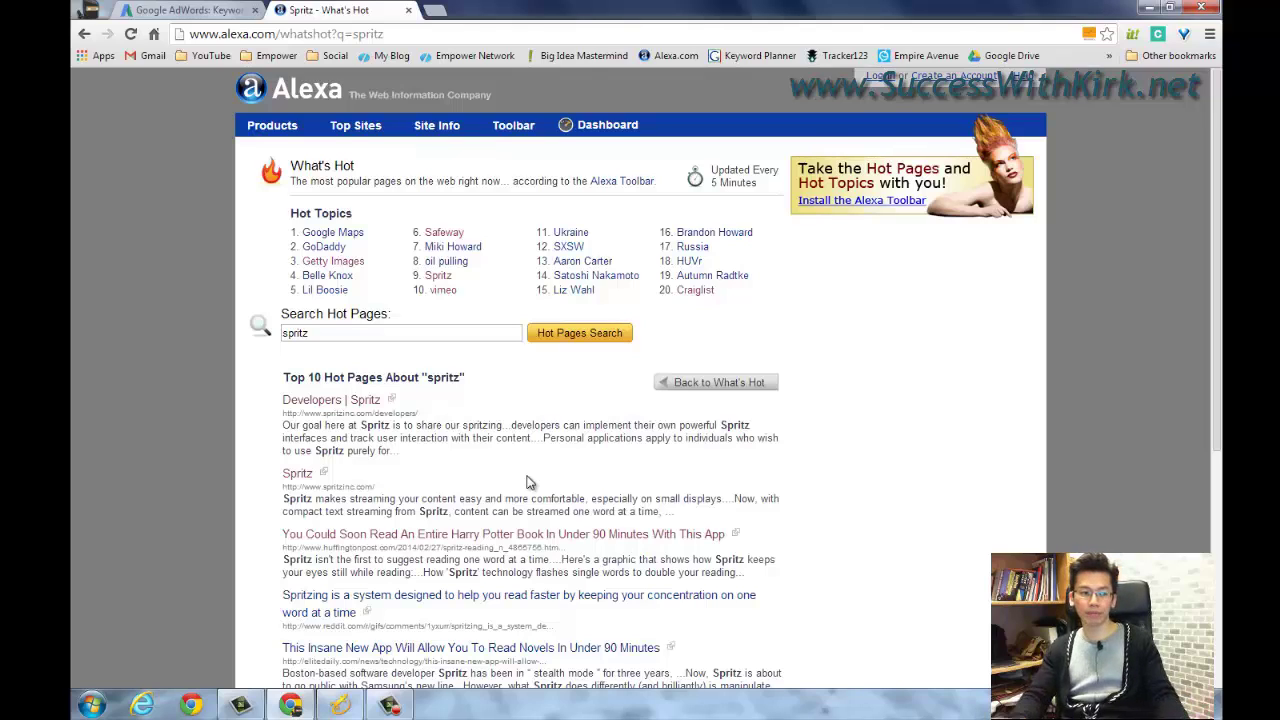
- Take the term "spritz" from Alexa's hot pages search and get keyword ideas for it in Keyword Planner
{"action": "double_click", "coordinate": [284, 335]}
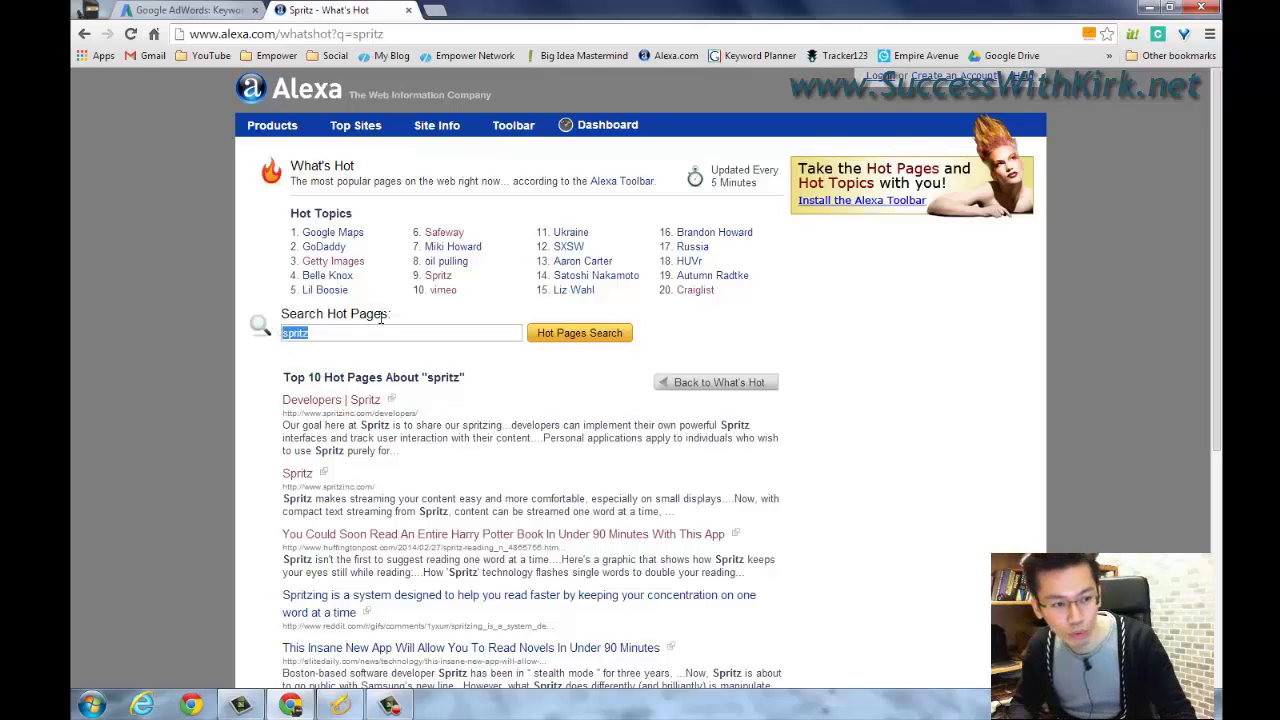
{"action": "left_click", "coordinate": [190, 9]}
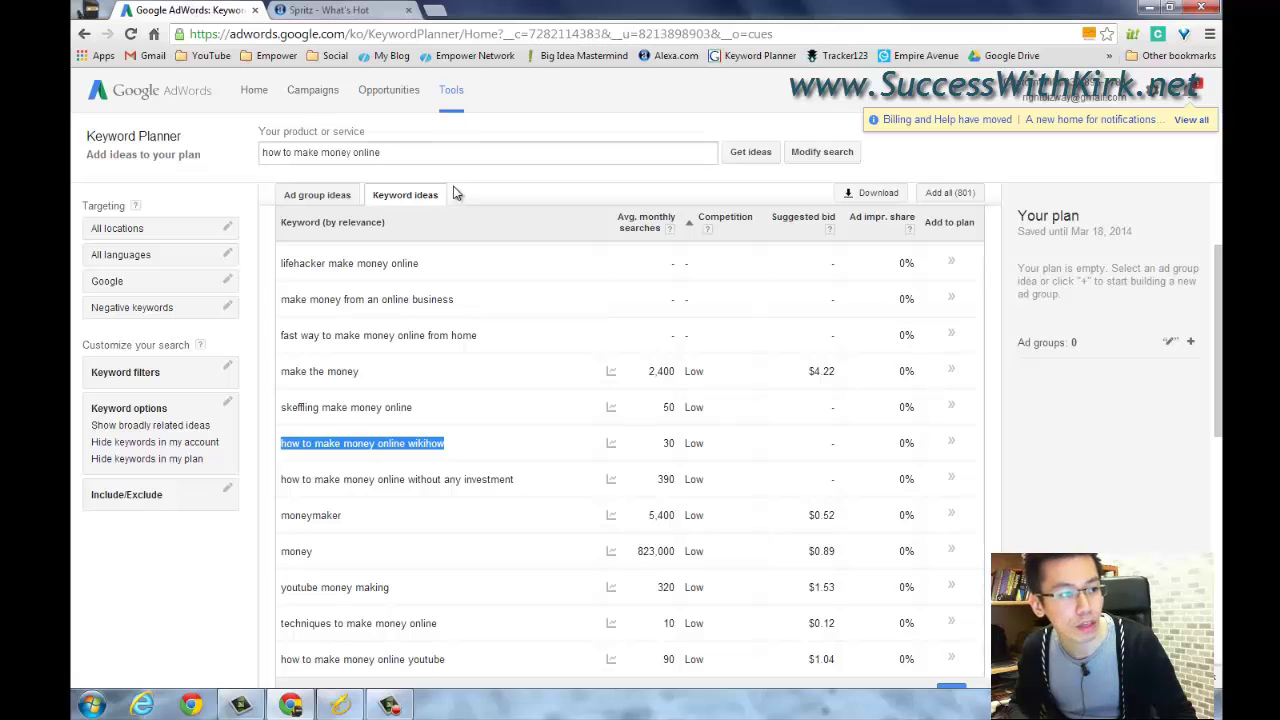
{"action": "scroll", "coordinate": [523, 266], "scroll_direction": "up", "scroll_amount": 2}
{"action": "left_click_drag", "start_coordinate": [395, 154], "coordinate": [255, 158]}
{"action": "type", "text": "spritz"}
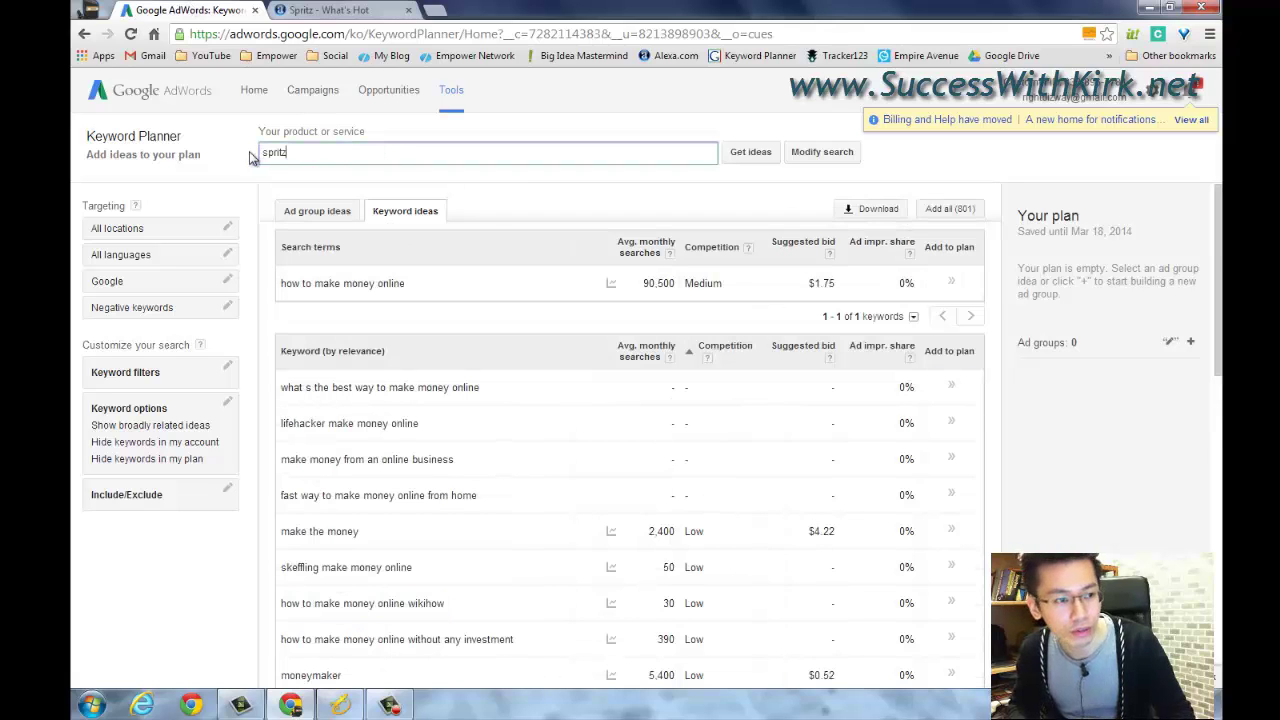
{"action": "left_click", "coordinate": [750, 152]}
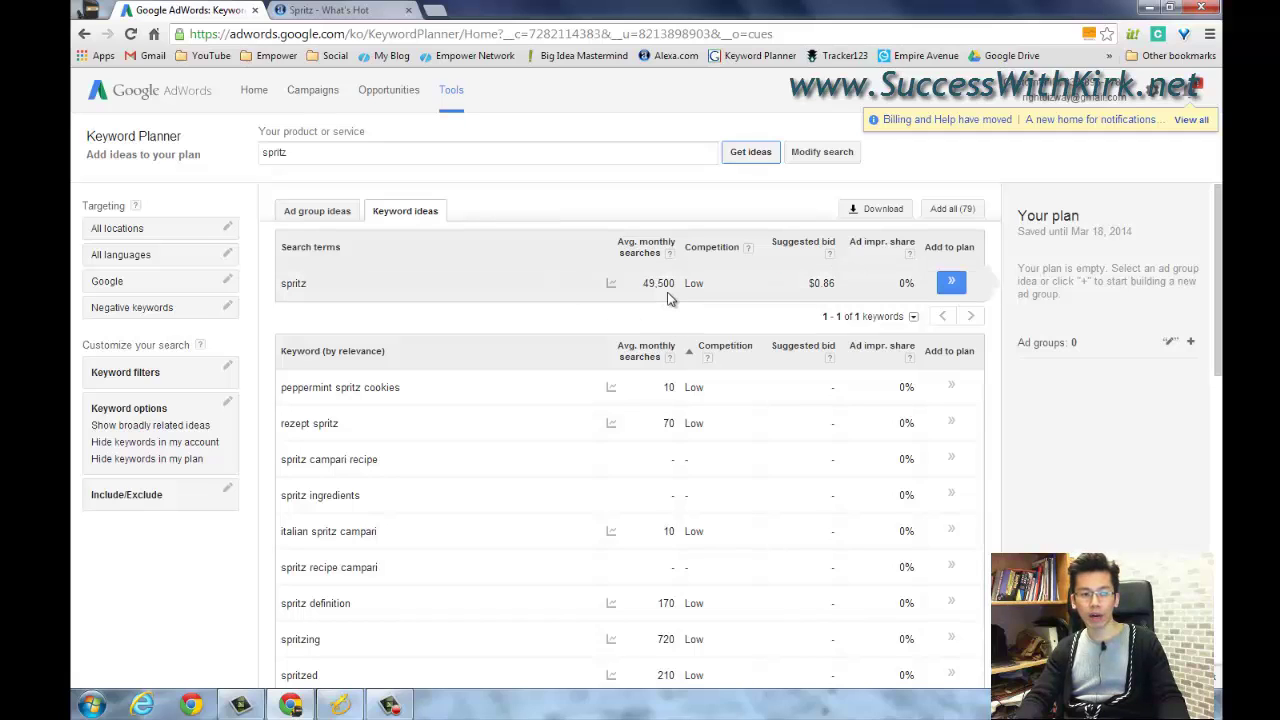
- Check the monthly search trend and average monthly searches for the search term "spritz"
{"action": "mouse_move", "coordinate": [609, 286]}
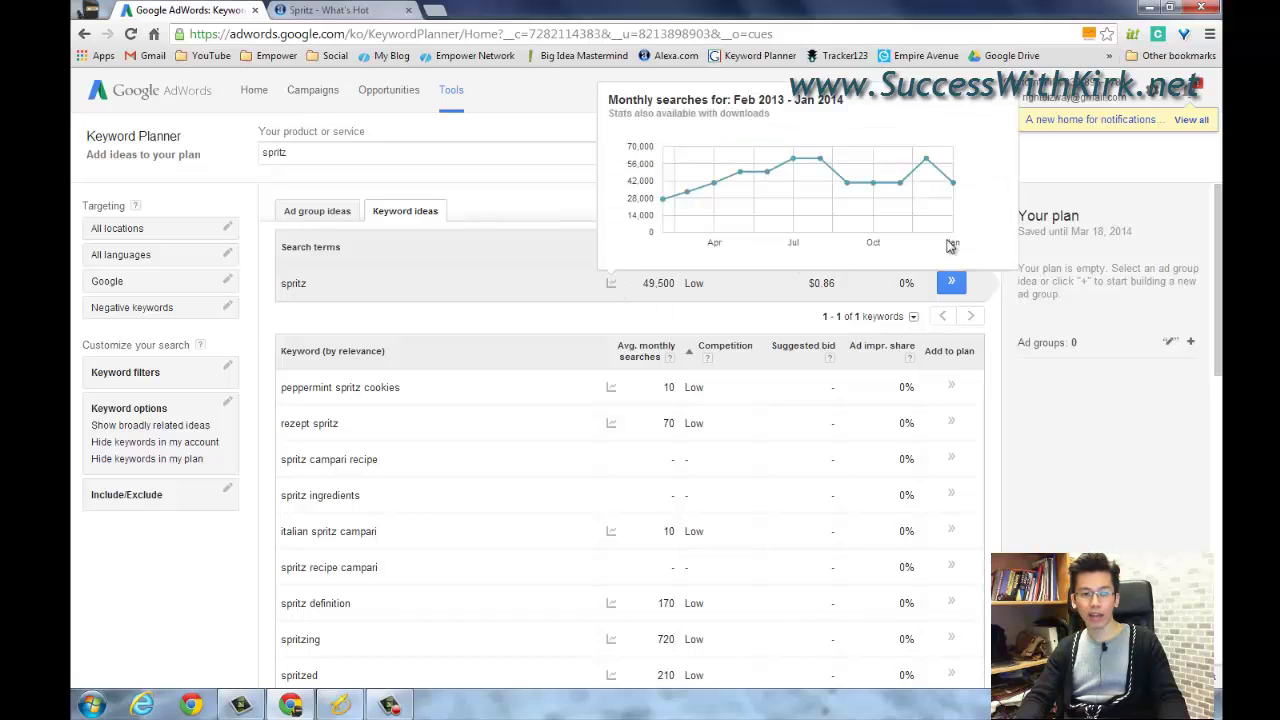
{"action": "mouse_move", "coordinate": [953, 190]}
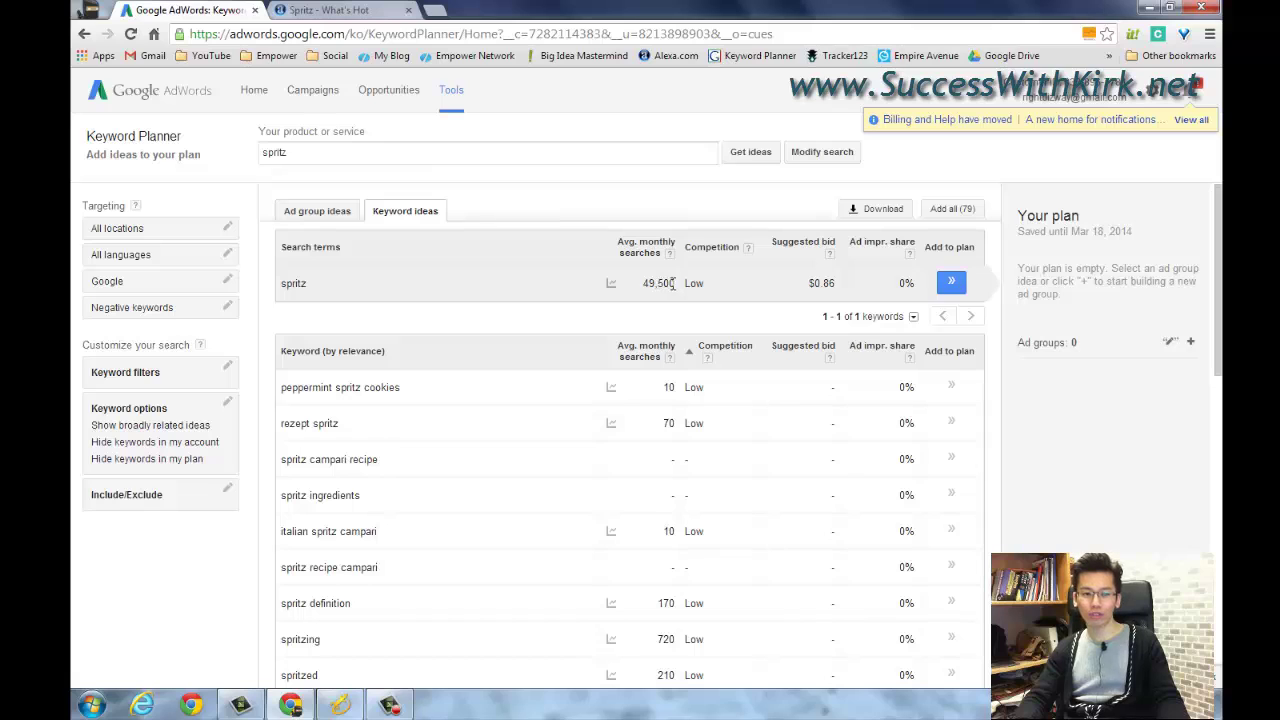
{"action": "left_click_drag", "start_coordinate": [676, 283], "coordinate": [637, 285]}
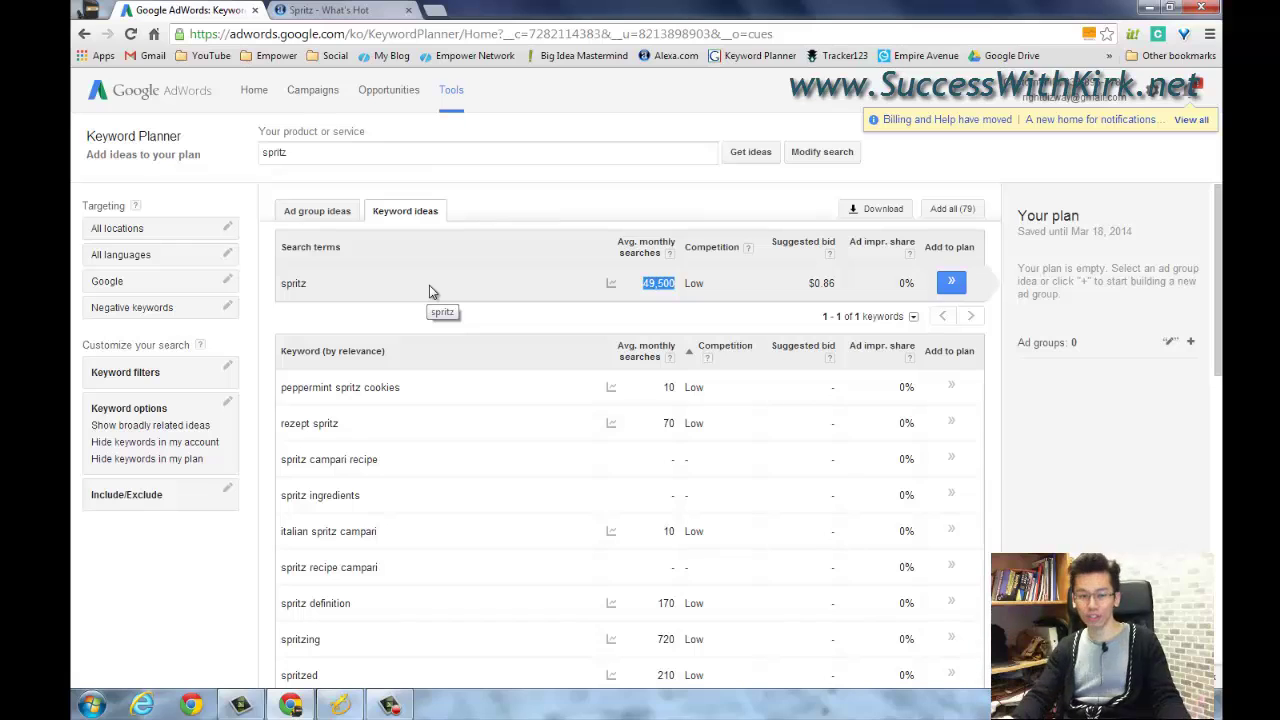
- Switch to Long Tail Pro, replace the analyzed keyword with "spritz" and analyze its competition
{"action": "left_click_drag", "start_coordinate": [322, 286], "coordinate": [280, 285]}
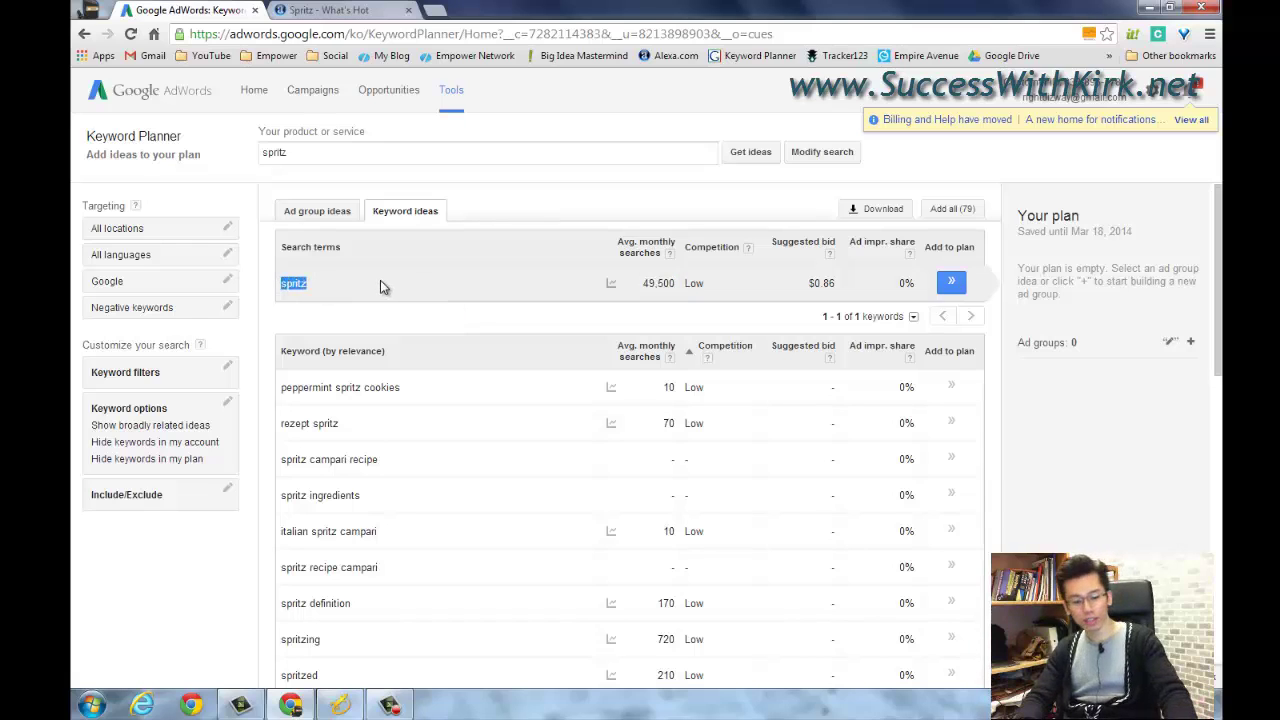
{"action": "left_click", "coordinate": [340, 705]}
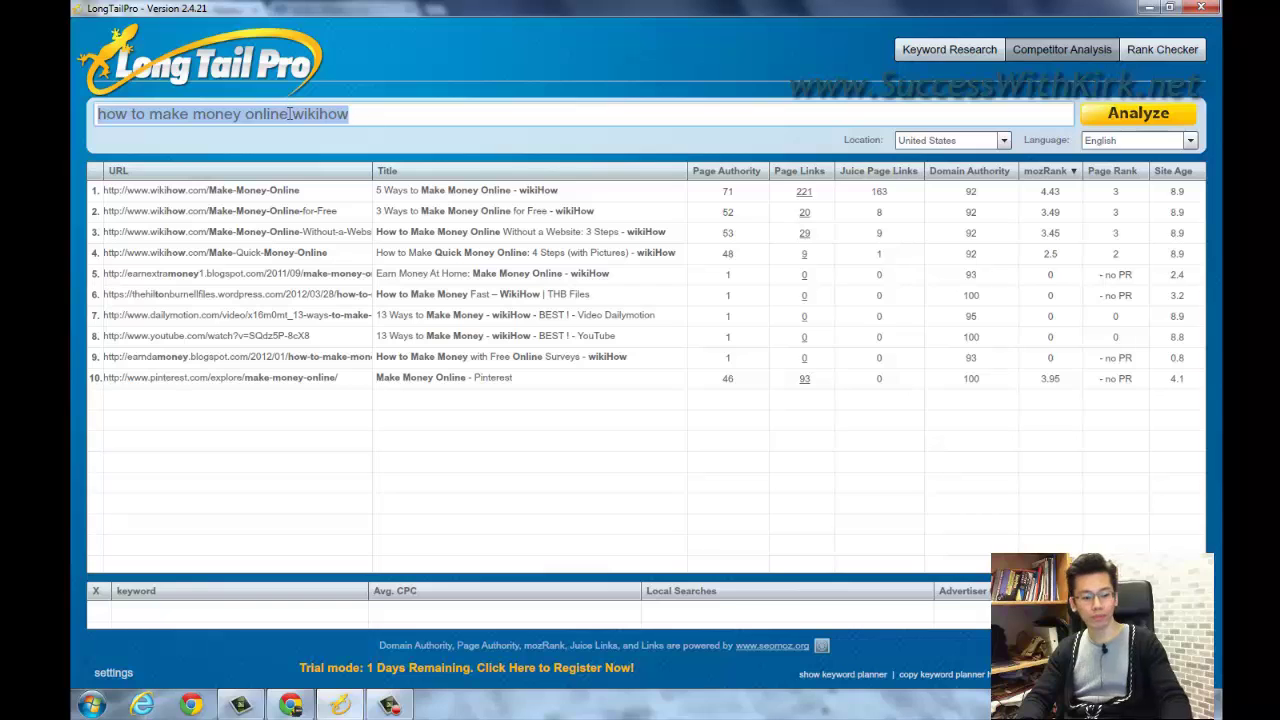
{"action": "type", "text": "spritz"}
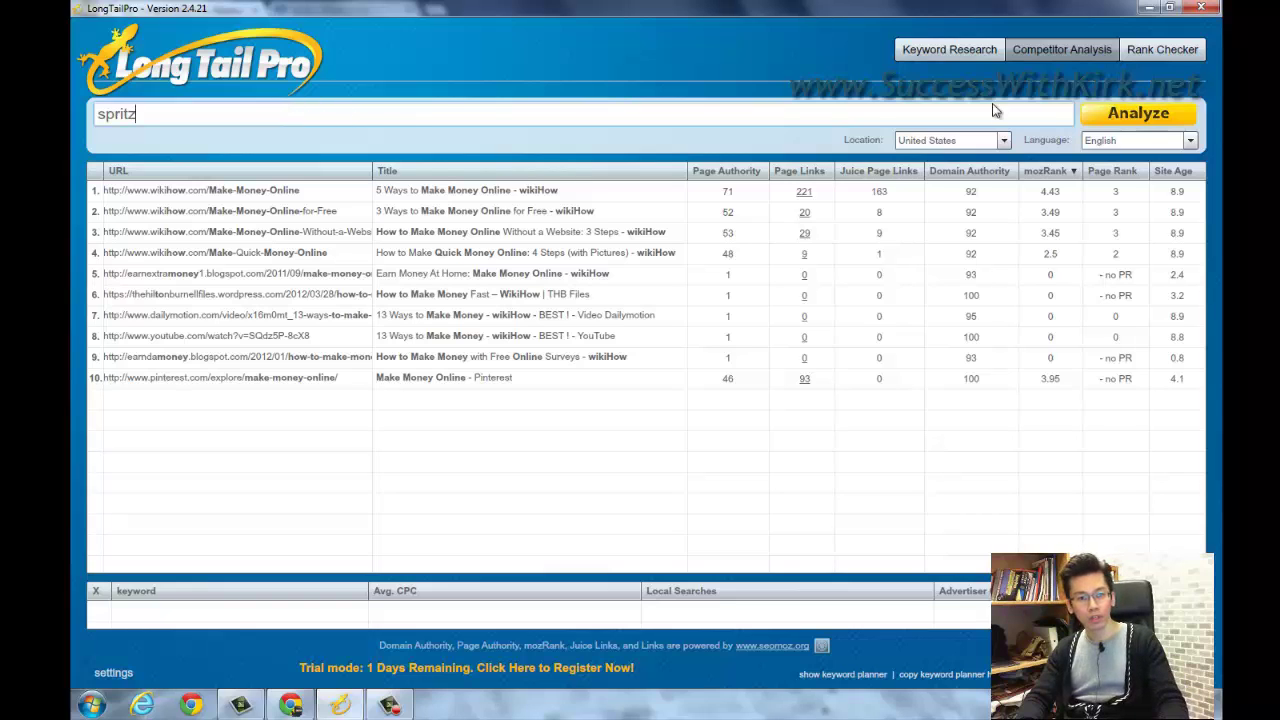
{"action": "left_click", "coordinate": [1147, 120]}
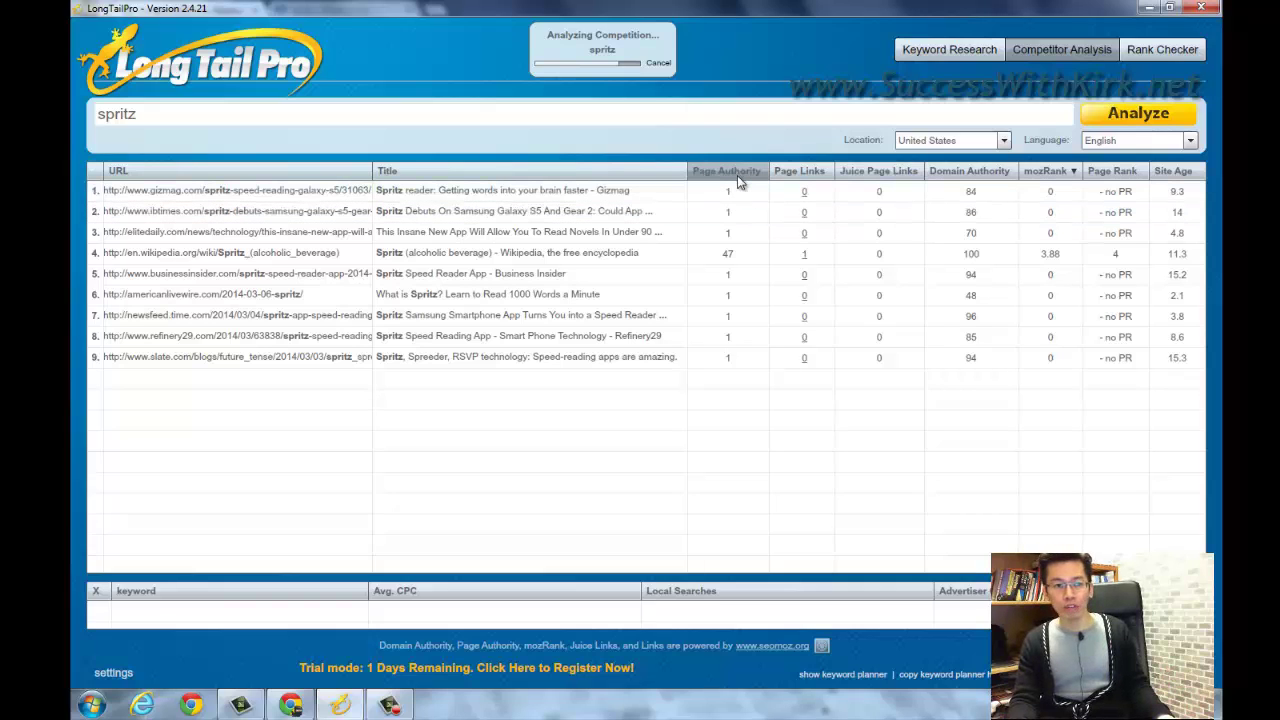
- Examine the page authority and domain authority of the pages ranking for "spritz"
{"action": "mouse_move", "coordinate": [740, 181]}
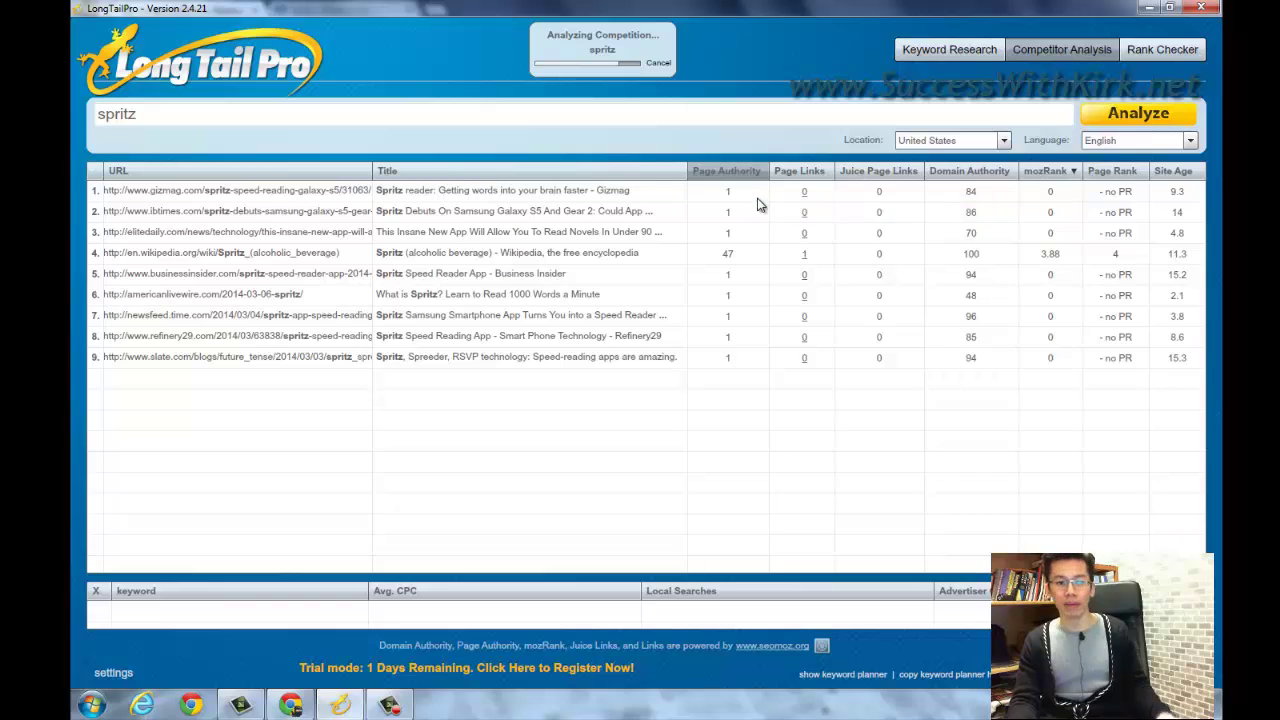
{"action": "left_click", "coordinate": [752, 210]}
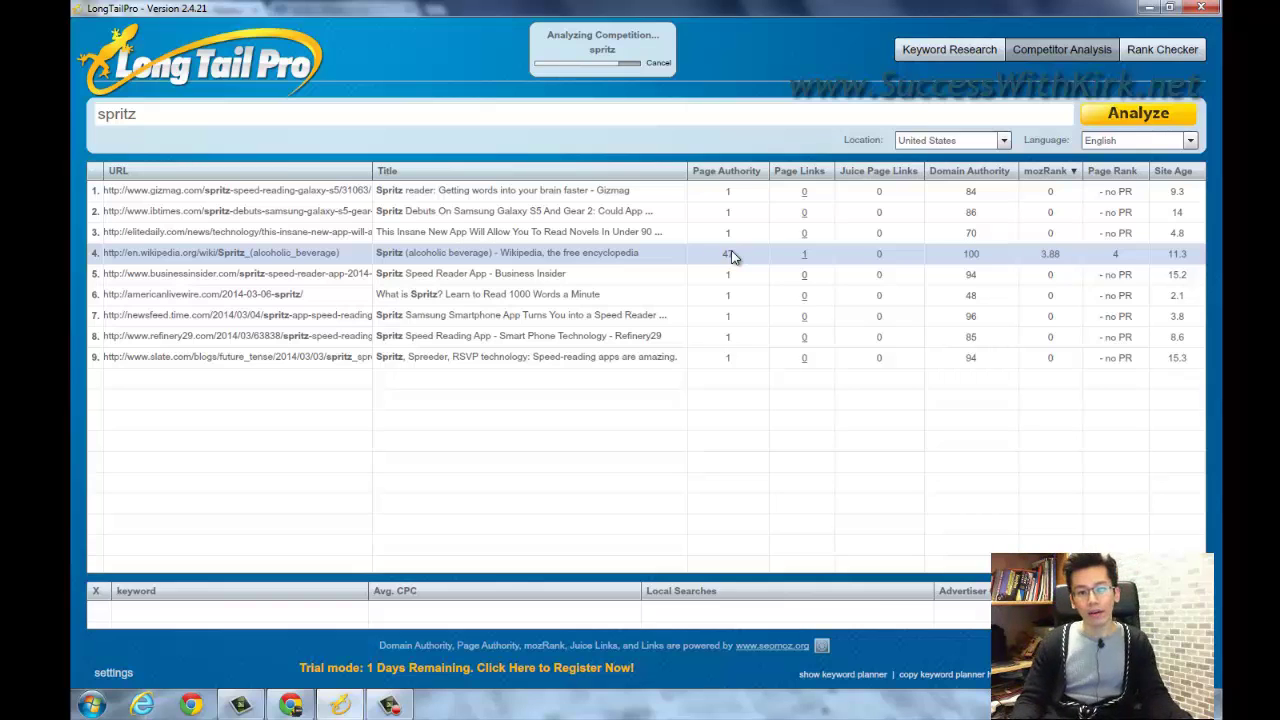
{"action": "mouse_move", "coordinate": [997, 177]}
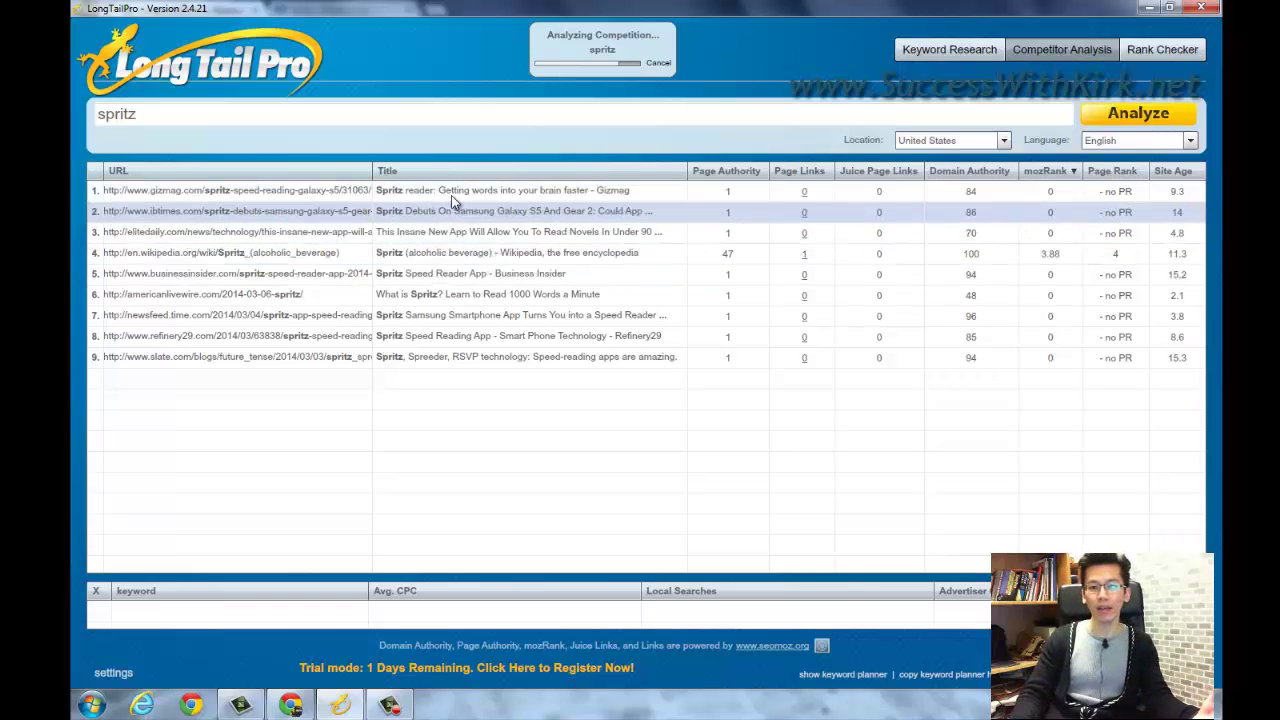
- Extend the analyzed keyword to the longer phrase "spritz reading app" and analyze its competition
{"action": "mouse_move", "coordinate": [1184, 176]}
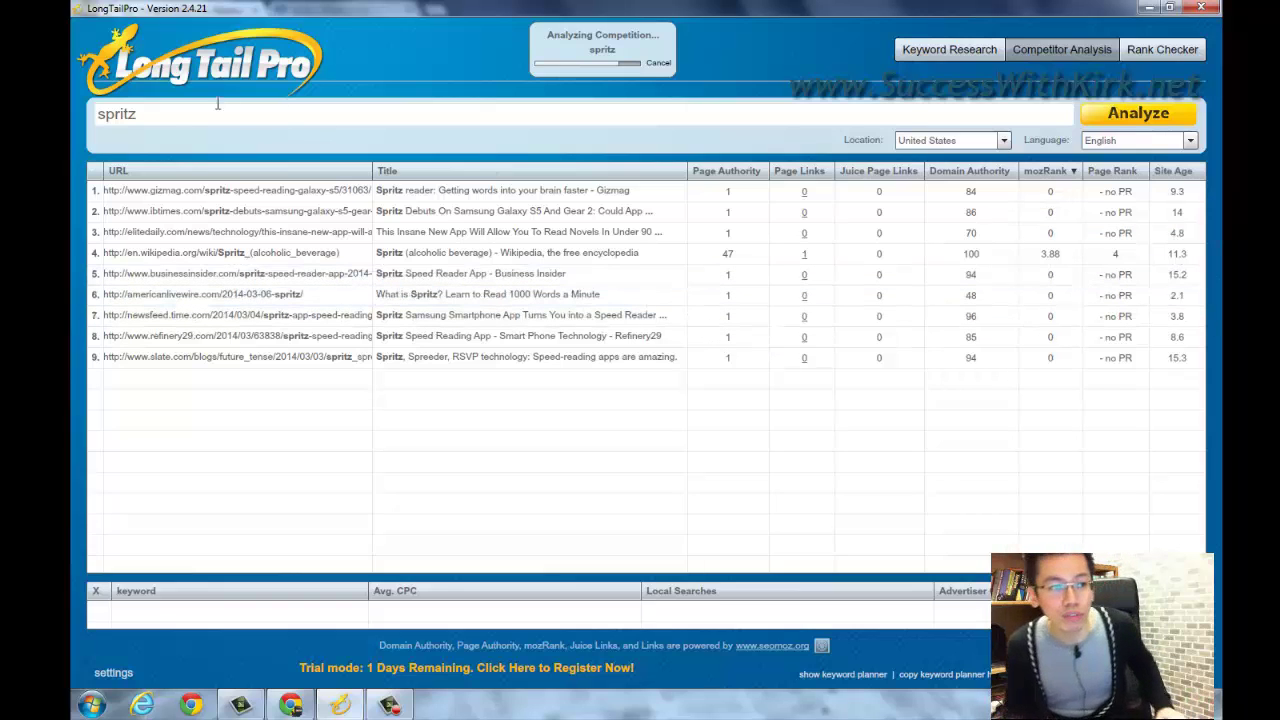
{"action": "left_click", "coordinate": [150, 118]}
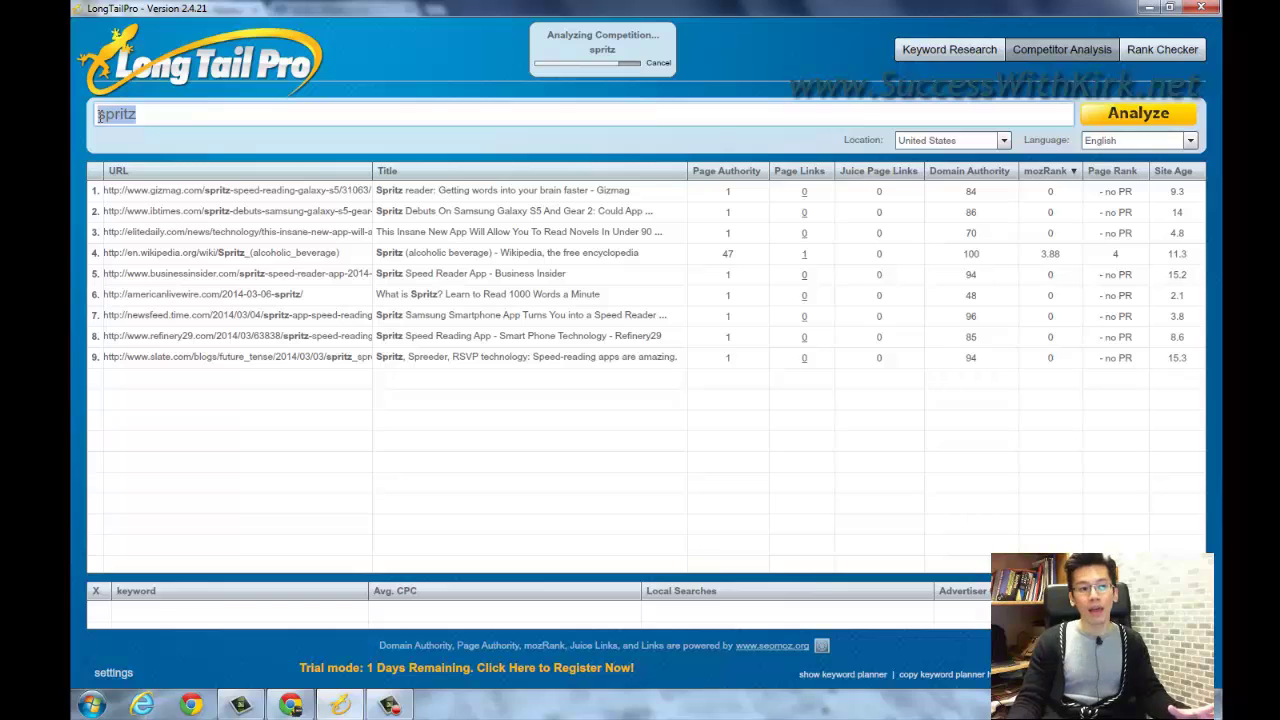
{"action": "left_click", "coordinate": [372, 116]}
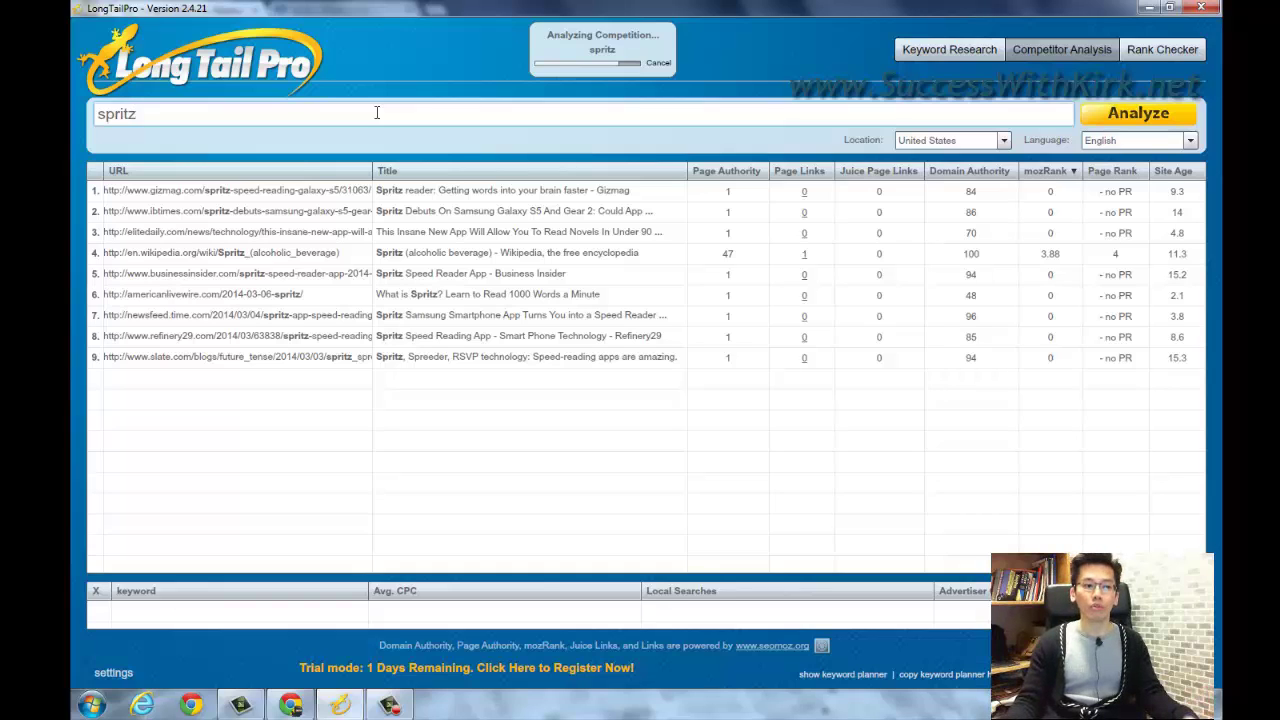
{"action": "double_click", "coordinate": [150, 114]}
{"action": "left_click", "coordinate": [186, 114]}
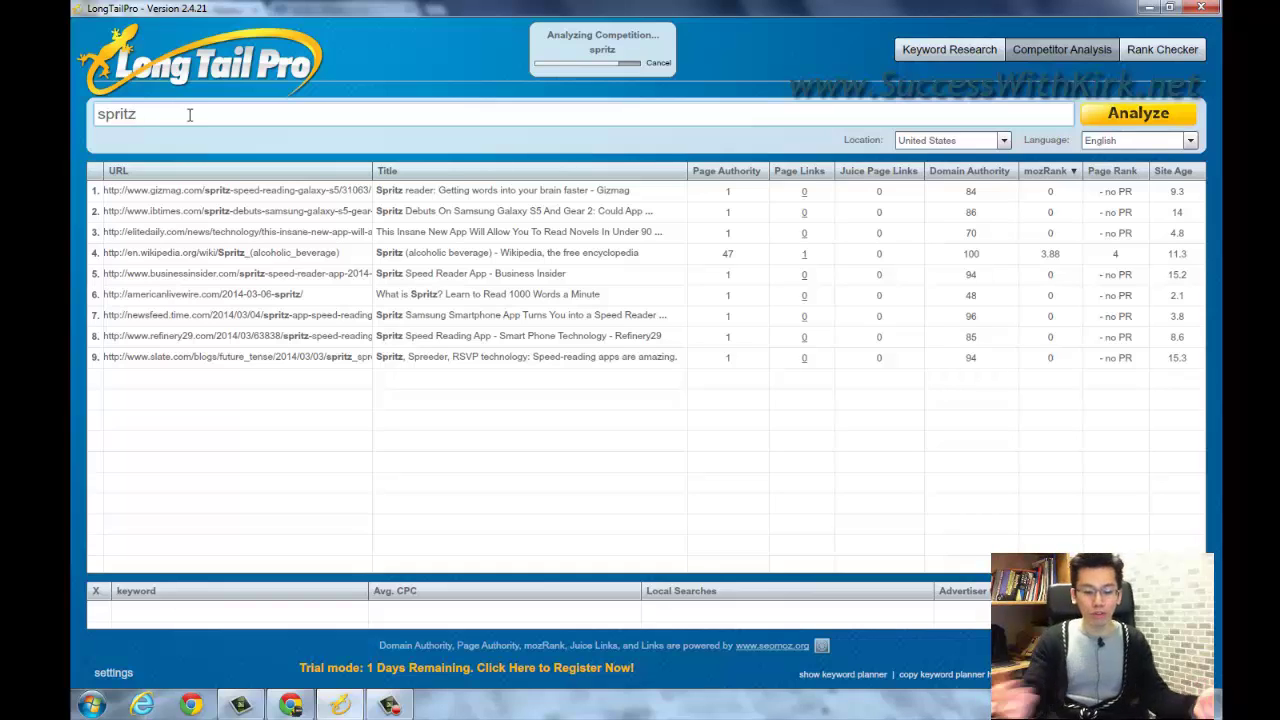
{"action": "type", "text": "read"}
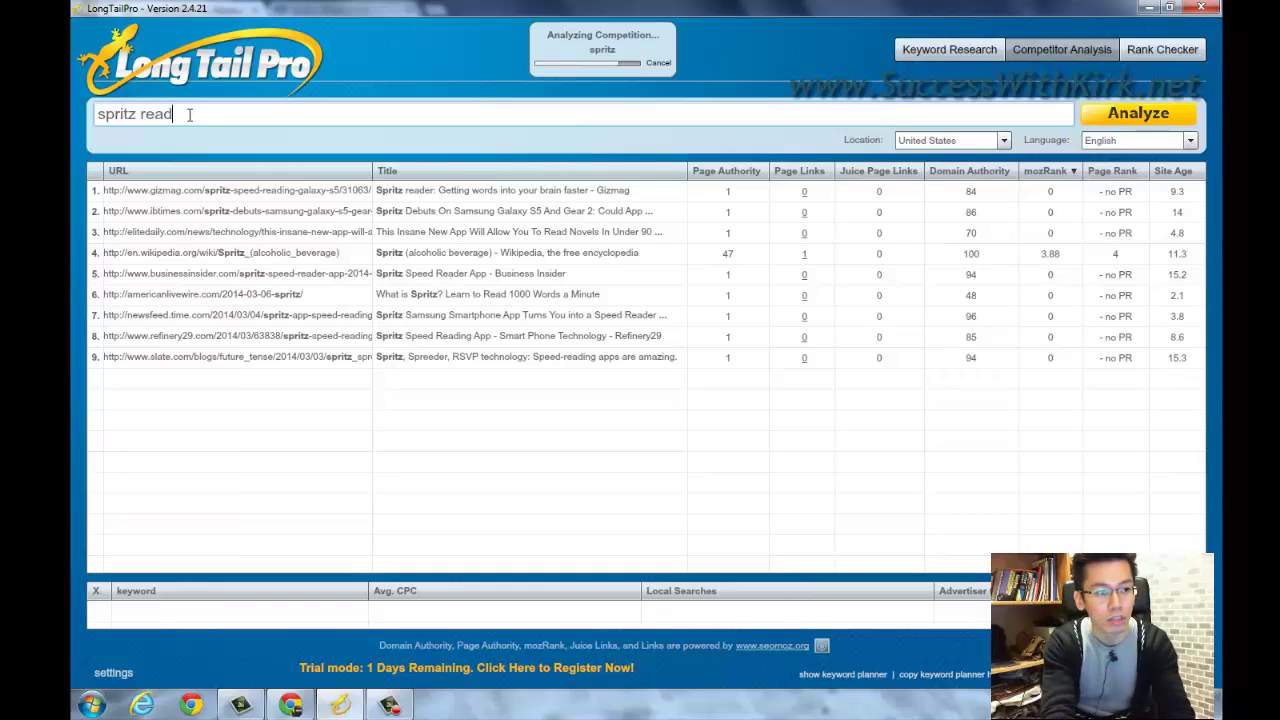
{"action": "type", "text": "ing app"}
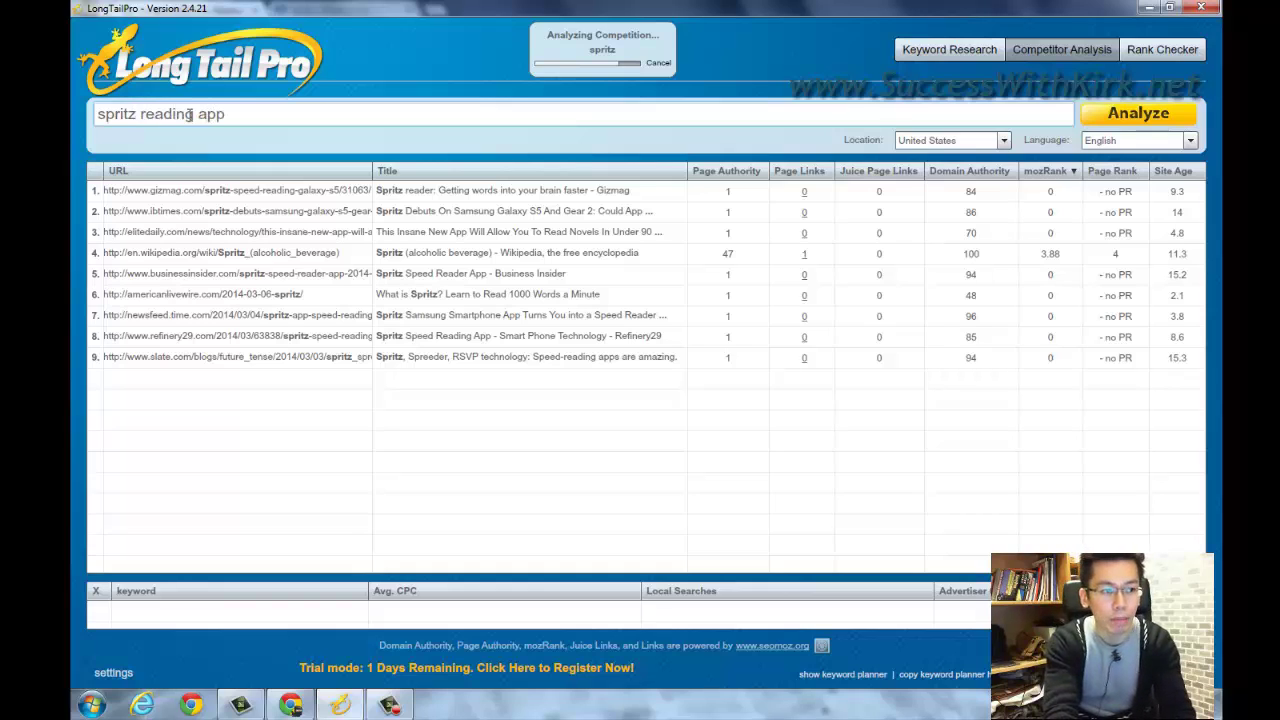
{"action": "key", "text": "Return"}
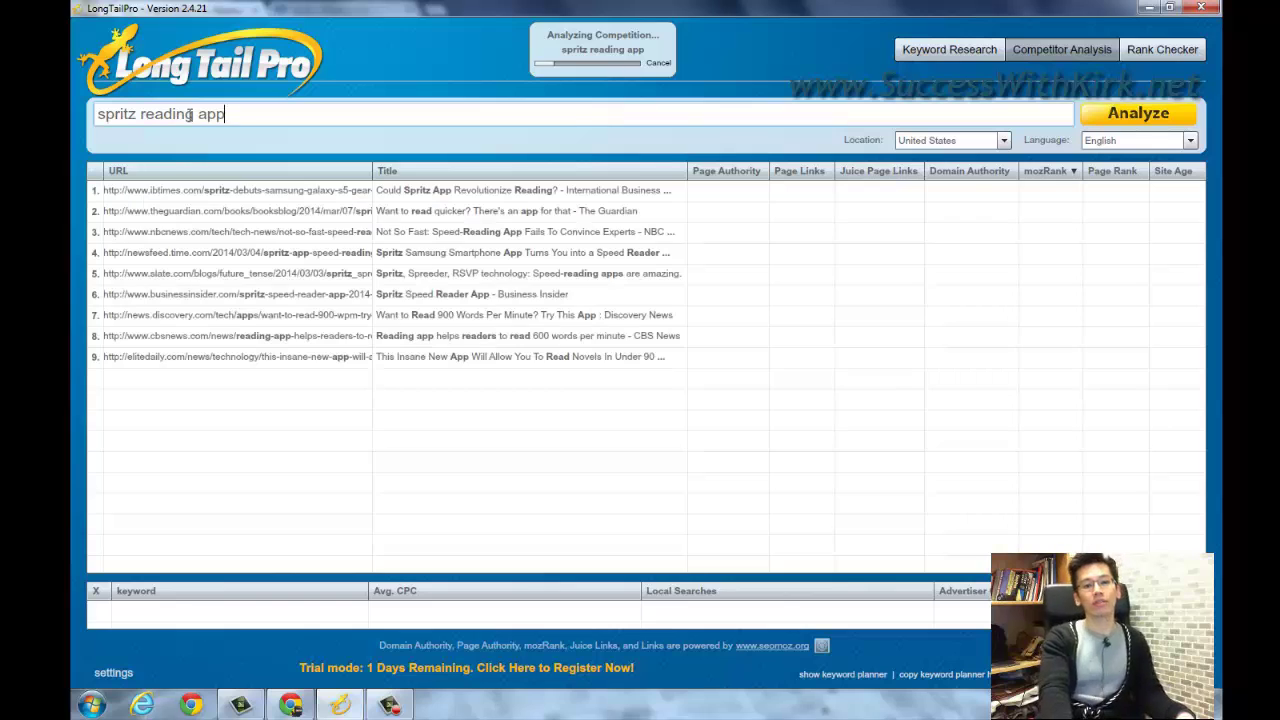